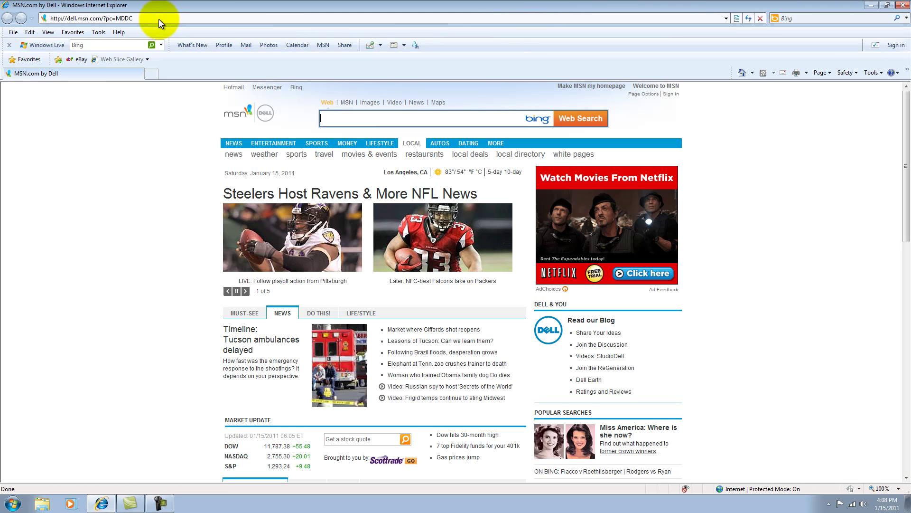
Go to godaddy in the browser and sign in with the saved login name suggestion
click(158, 18)
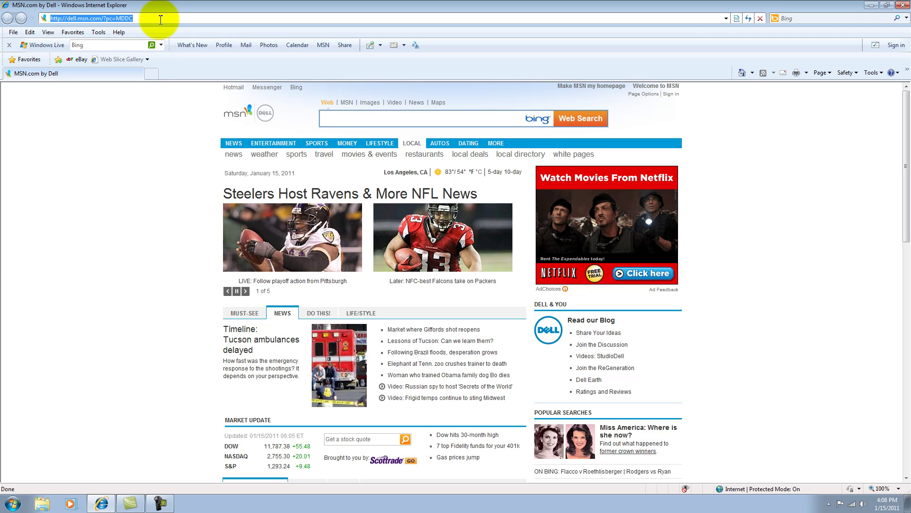
text(go)
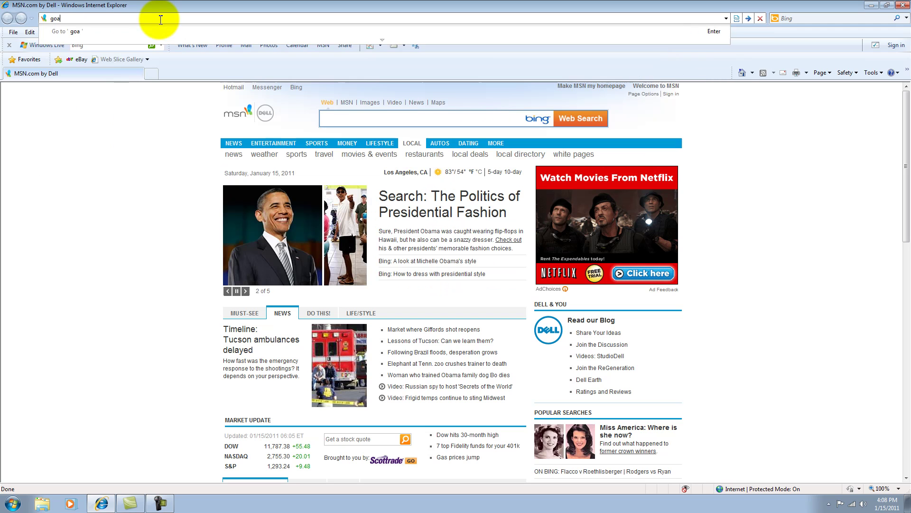
text(daddy.)
key(Return)
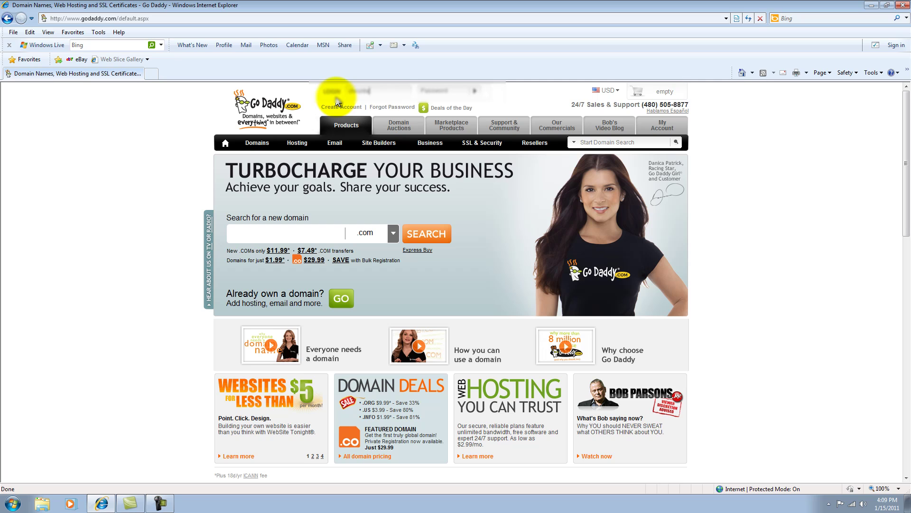
key(Down)
key(Return)
key(Return)
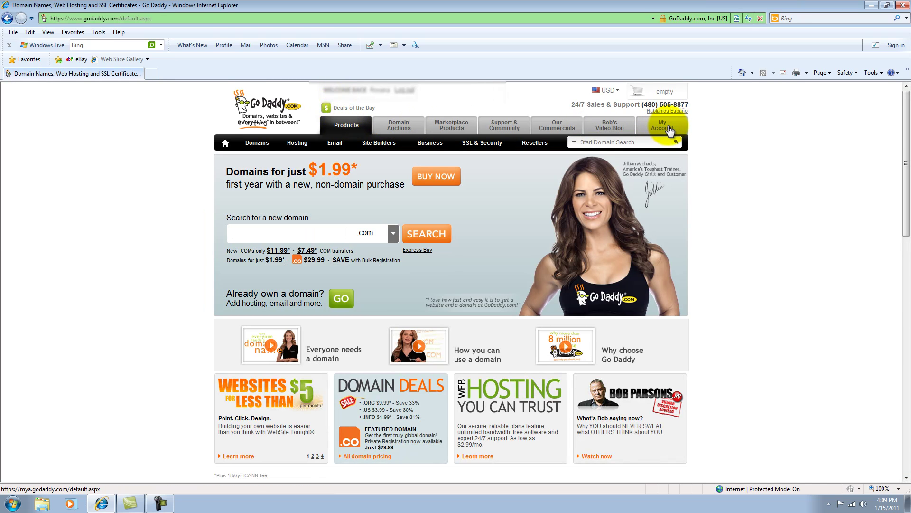
From the account overview, show Web Hosting under Products and launch the xquisitelab.com Hosting Control Center
click(667, 131)
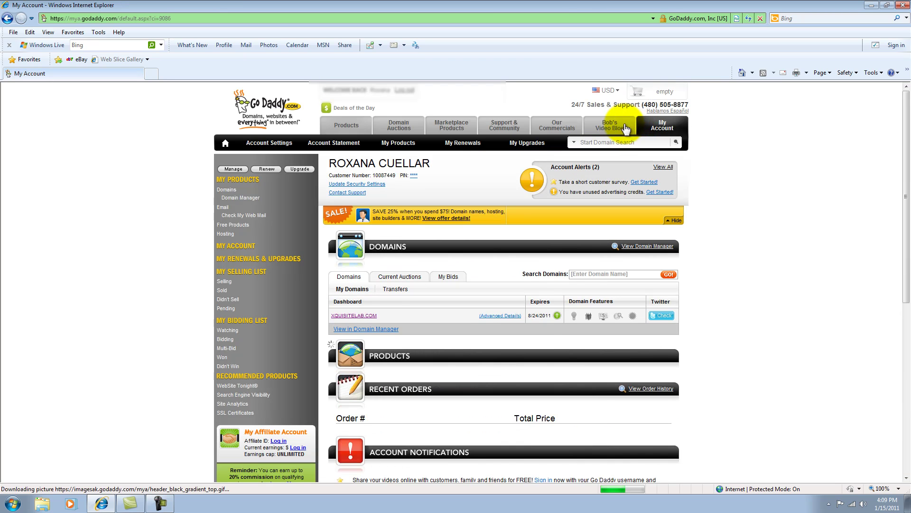
scroll(417, 186, down, 3)
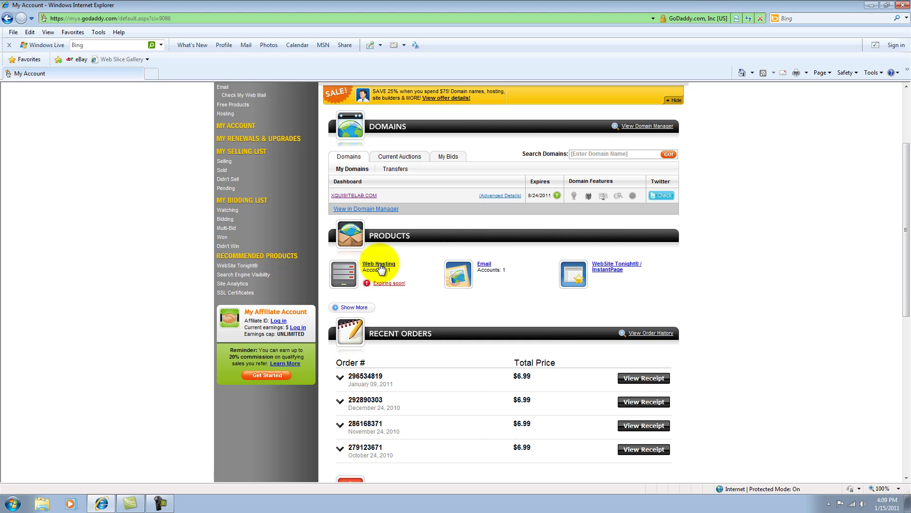
click(379, 265)
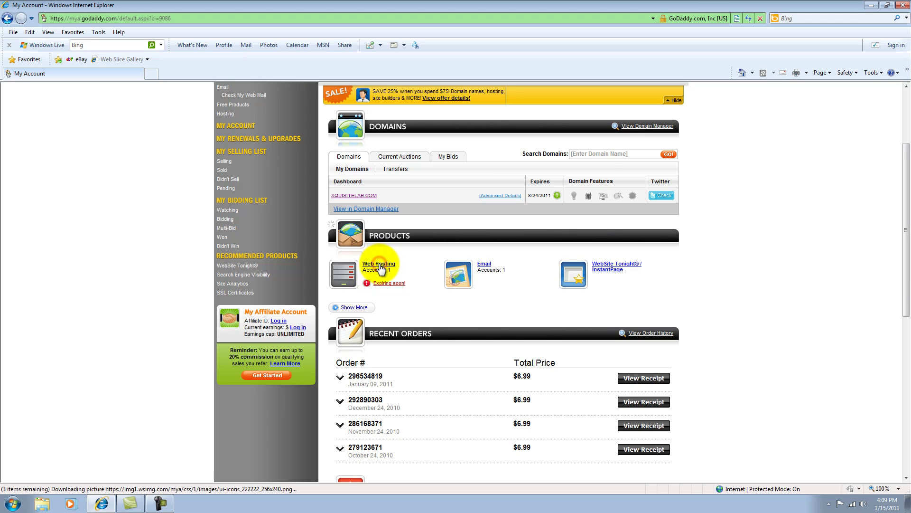
scroll(366, 258, down, 1)
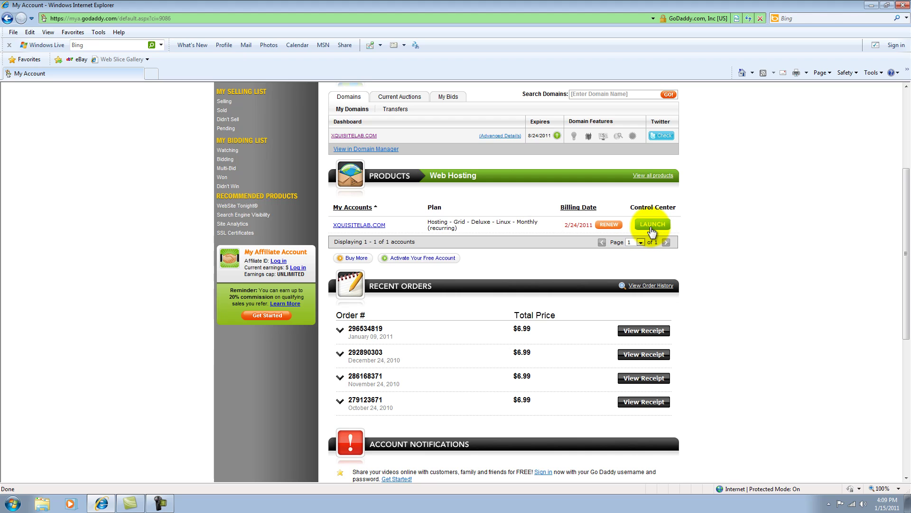
click(652, 227)
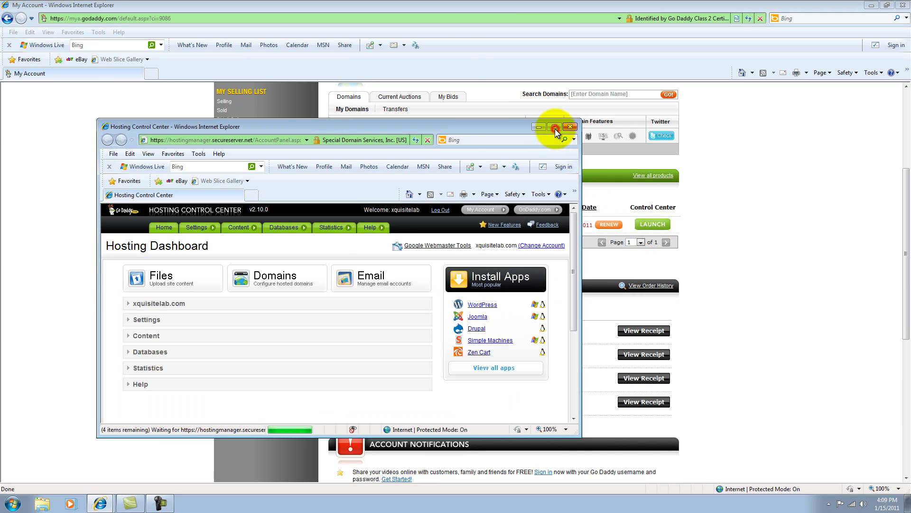
Maximize the Hosting Control Center window and go to Settings > Manage FTP Users
click(554, 128)
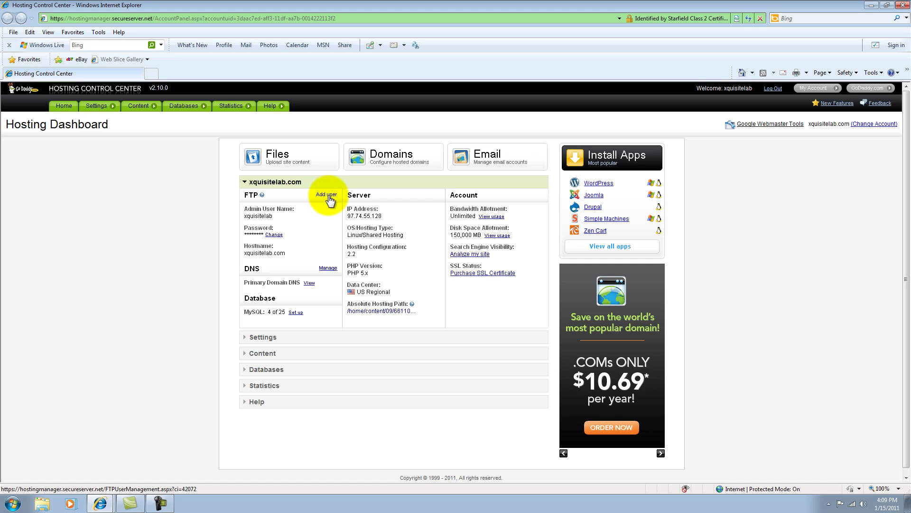
click(95, 106)
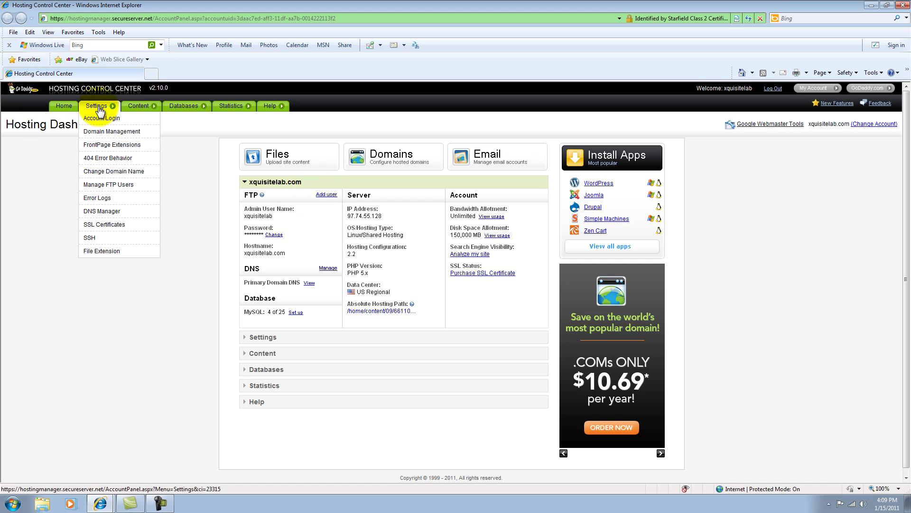
click(100, 185)
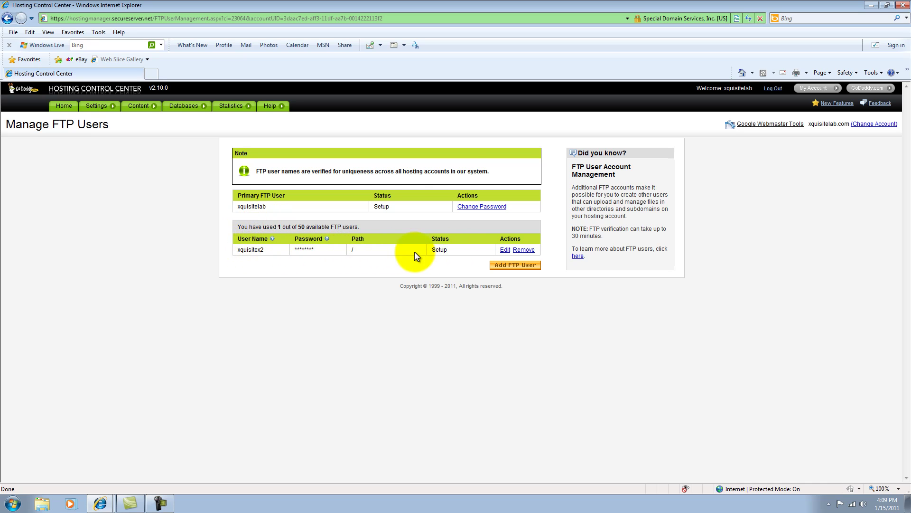
Add a new FTP user 'example' with a password and its path set to < hosting root >
click(504, 265)
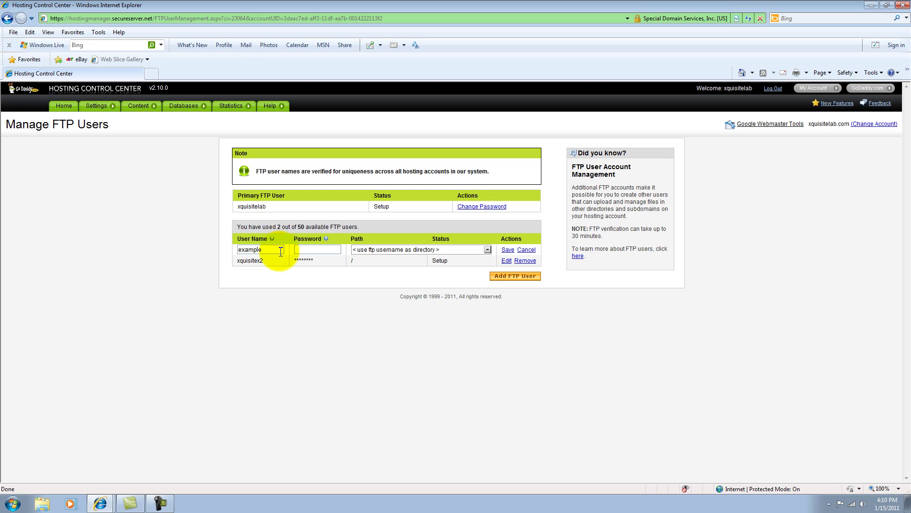
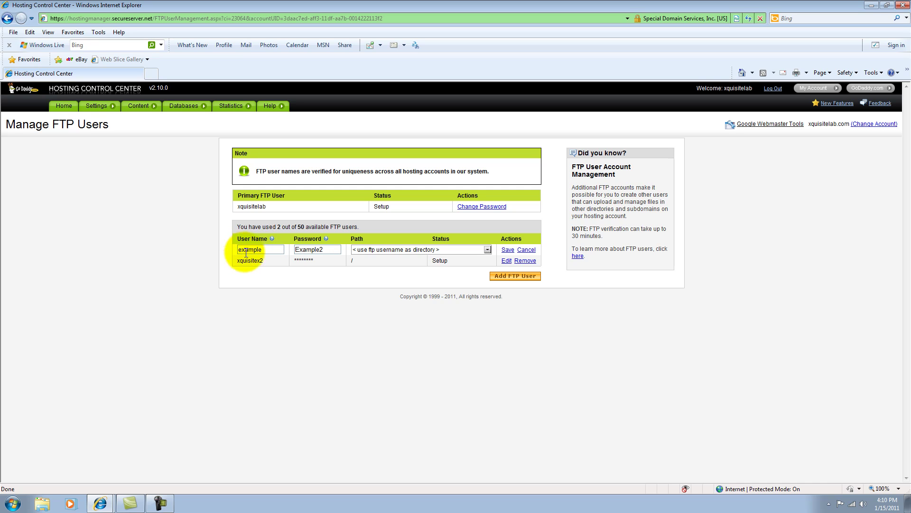
click(487, 250)
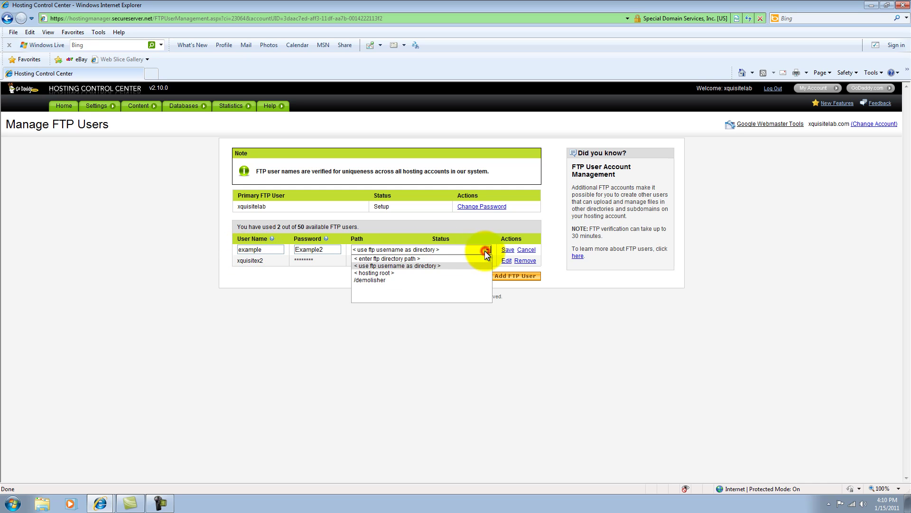
click(375, 273)
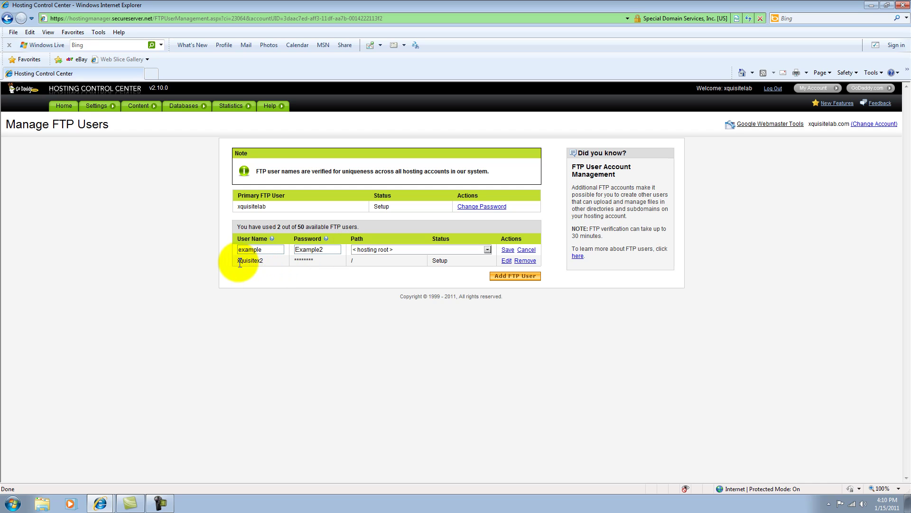
drag(237, 260, 274, 263)
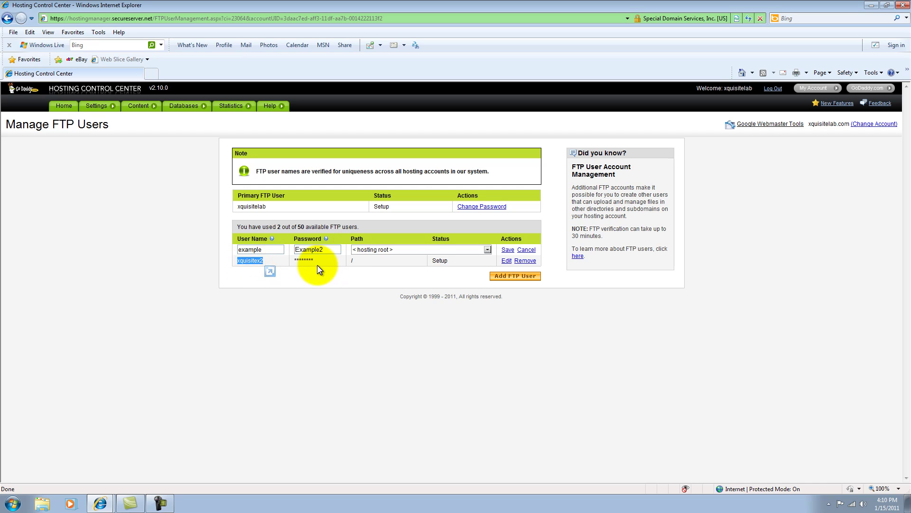
click(437, 283)
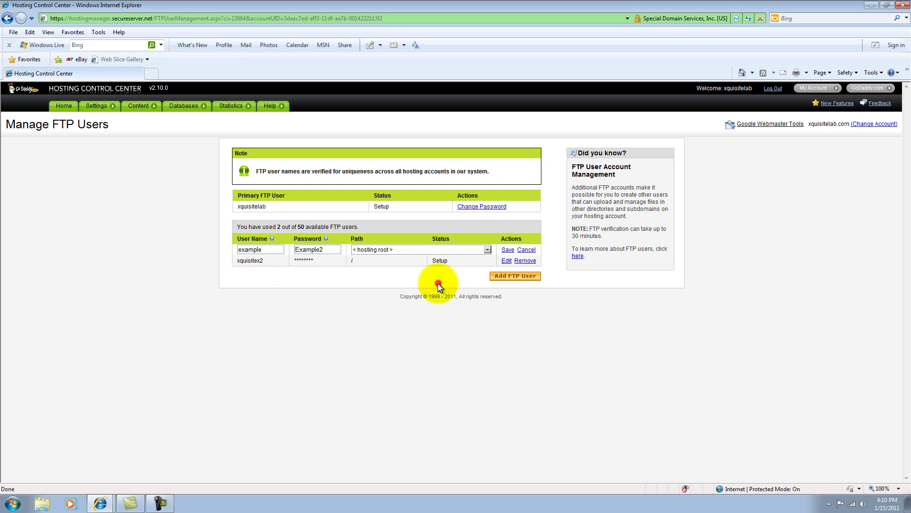
Retry saving the new FTP user with a replaced password and path reset to < hosting root >
click(507, 250)
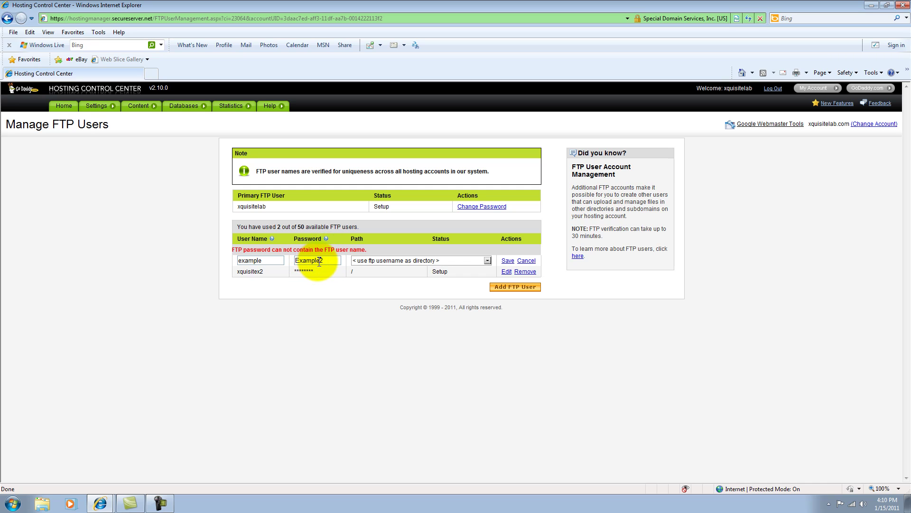
drag(331, 261, 281, 269)
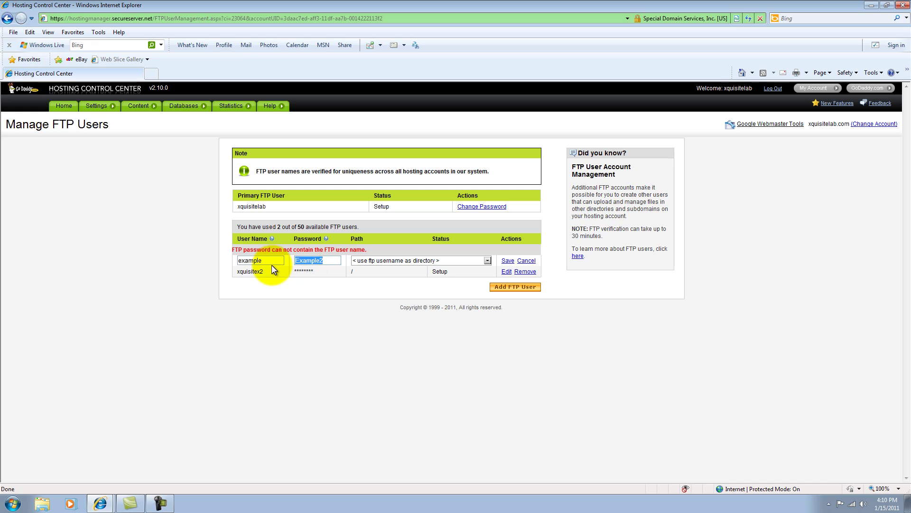
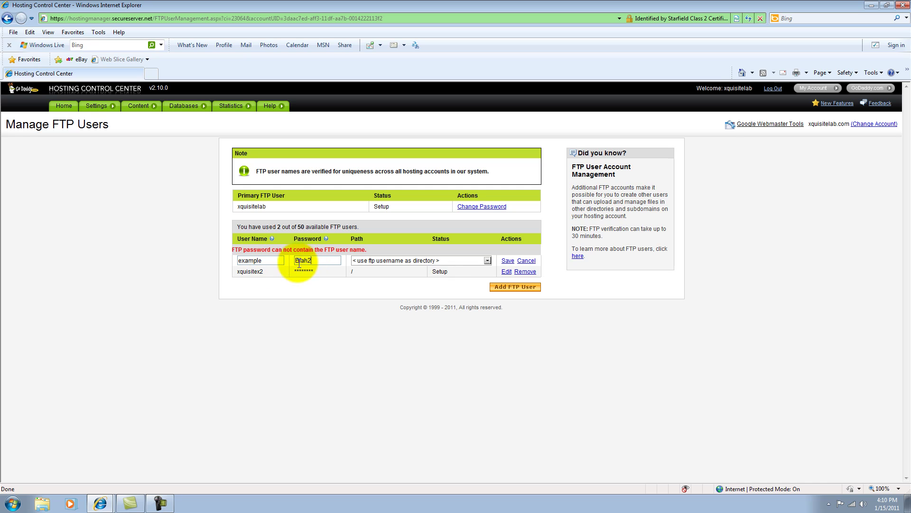
click(484, 261)
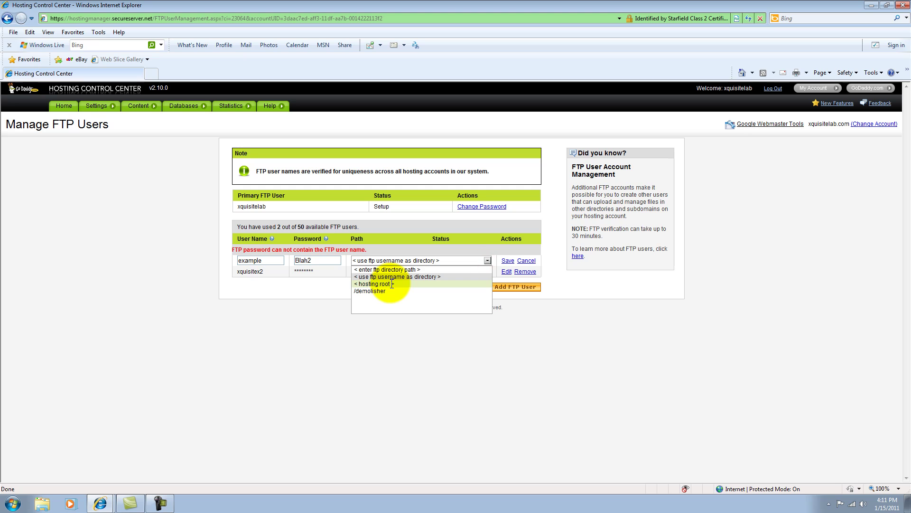
click(390, 284)
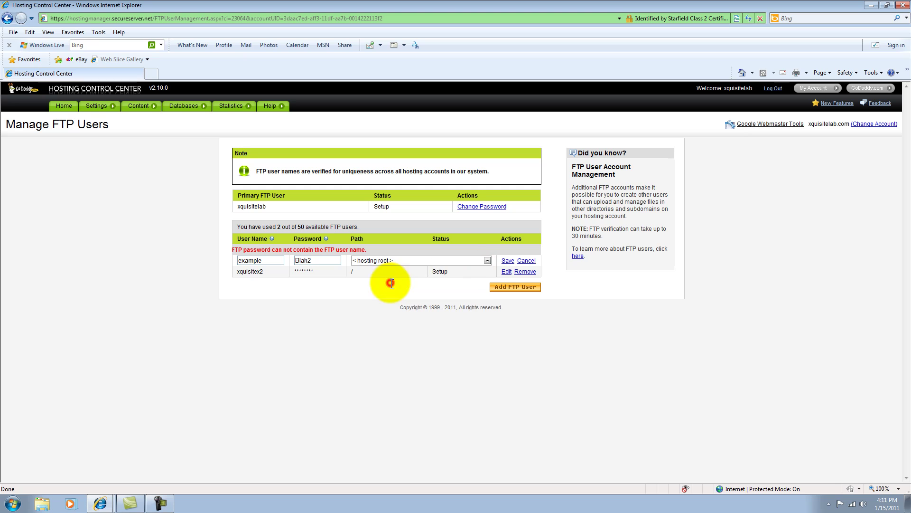
click(507, 261)
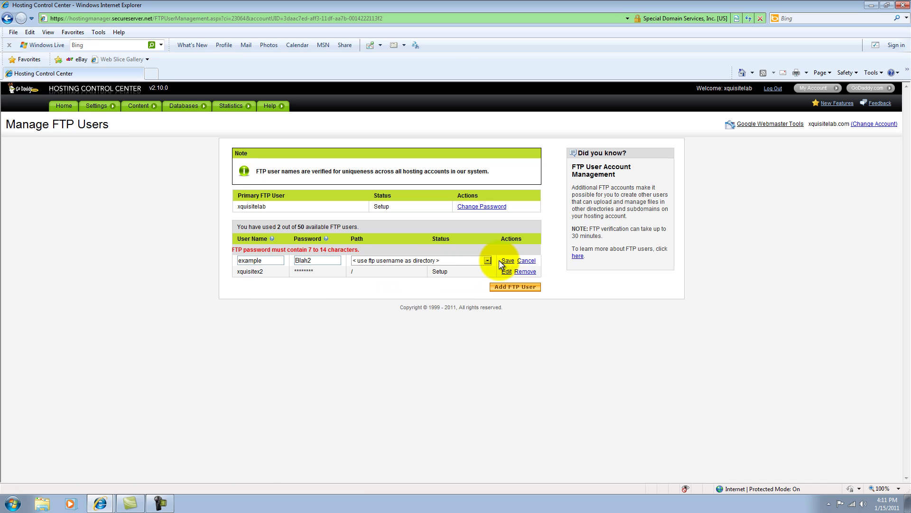
Lengthen the password and save again, then cancel the duplicate 'example' user row
click(319, 259)
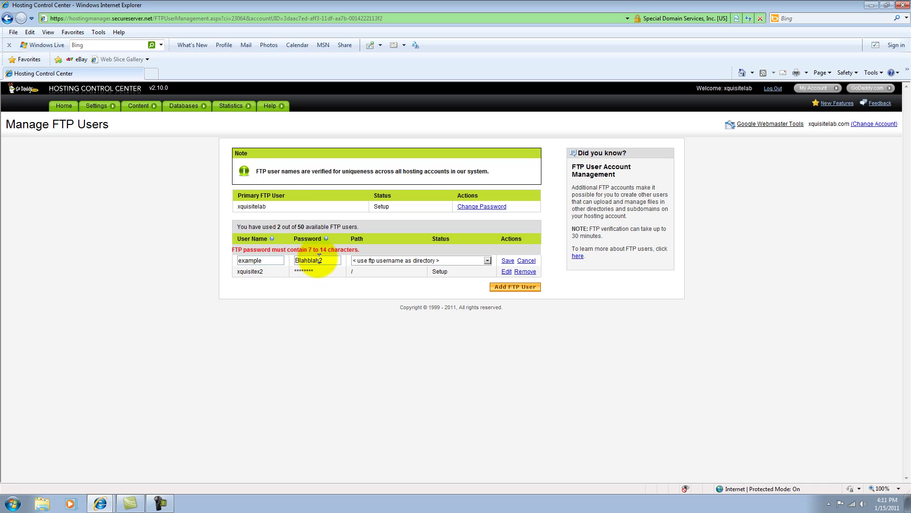
click(507, 261)
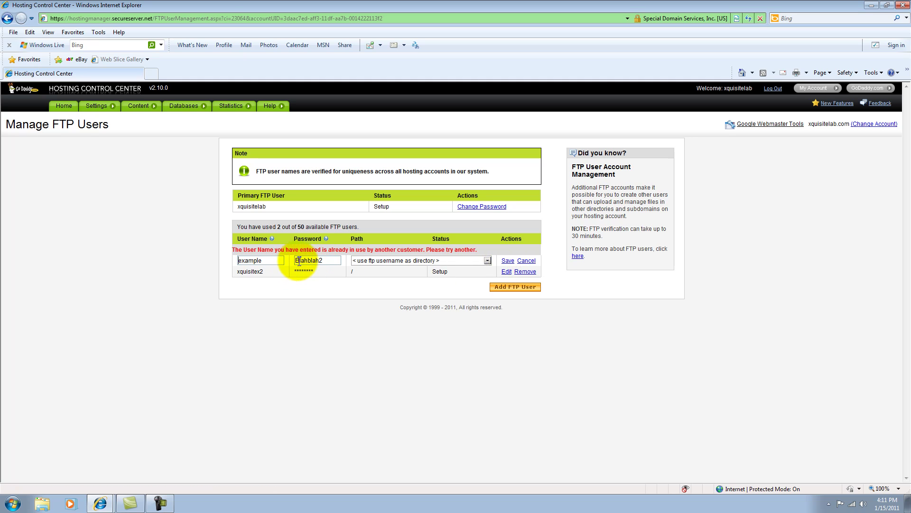
click(264, 260)
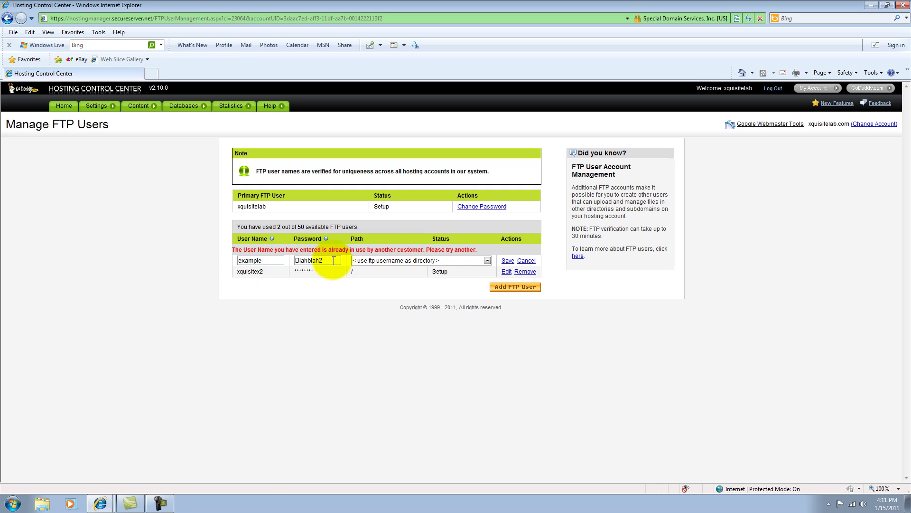
click(527, 261)
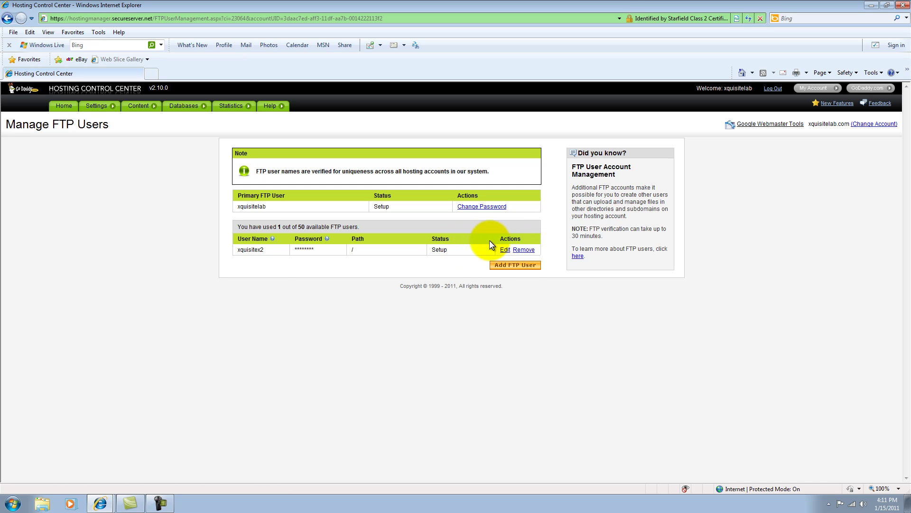
Close both GoDaddy windows and go to ftp.xquisitelab.com in Internet Explorer
click(902, 6)
click(901, 6)
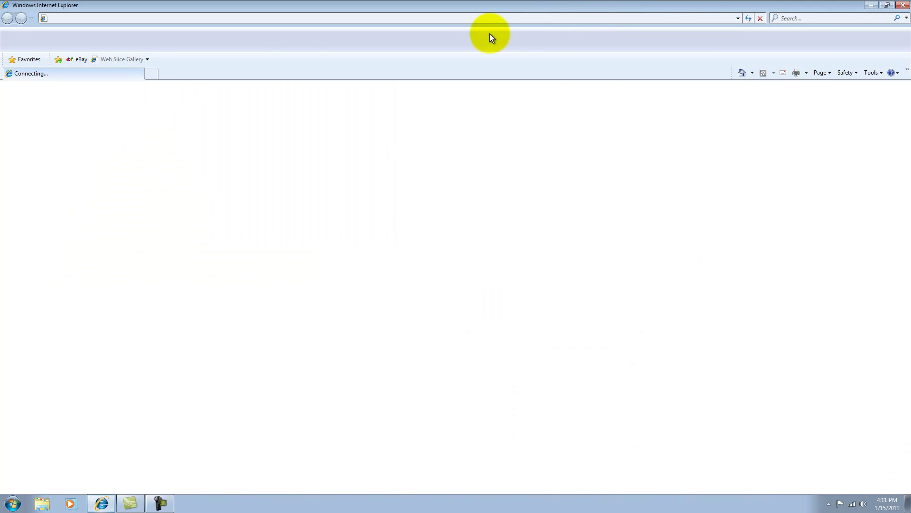
click(137, 18)
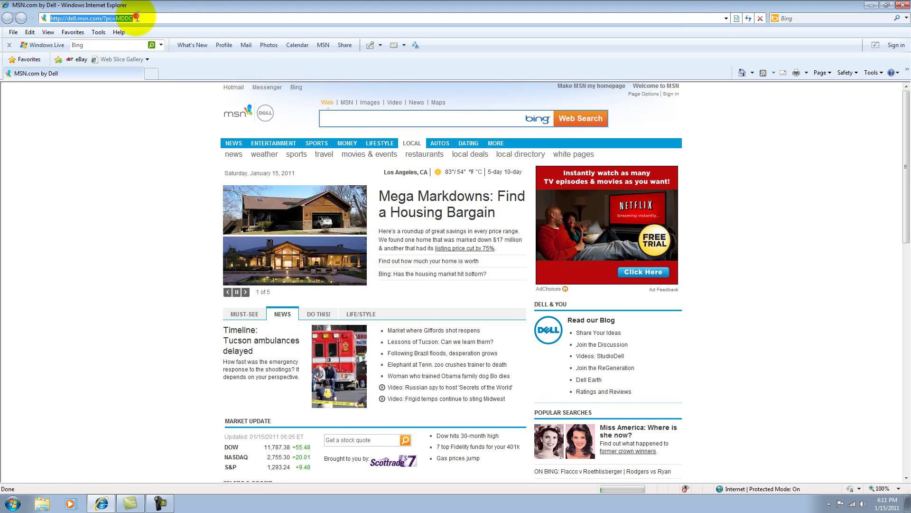
text(ftp.)
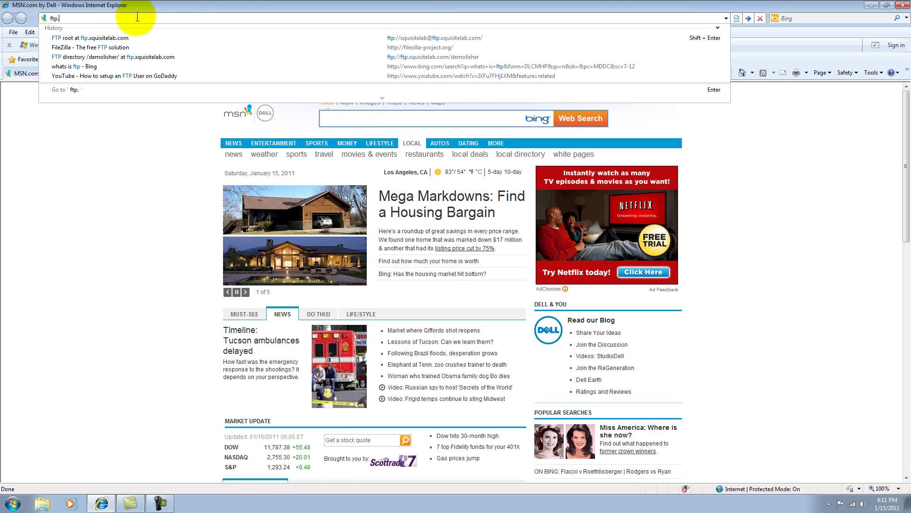
text(xqu)
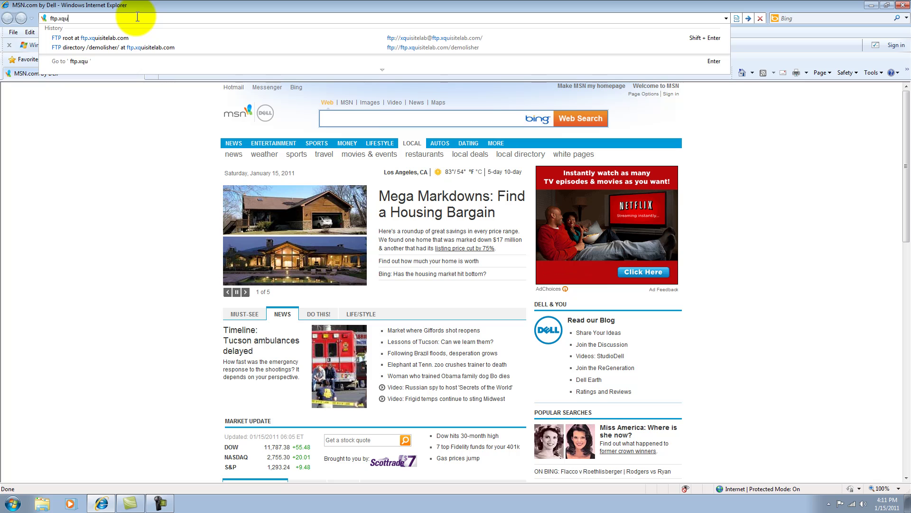
text(isitelab.c)
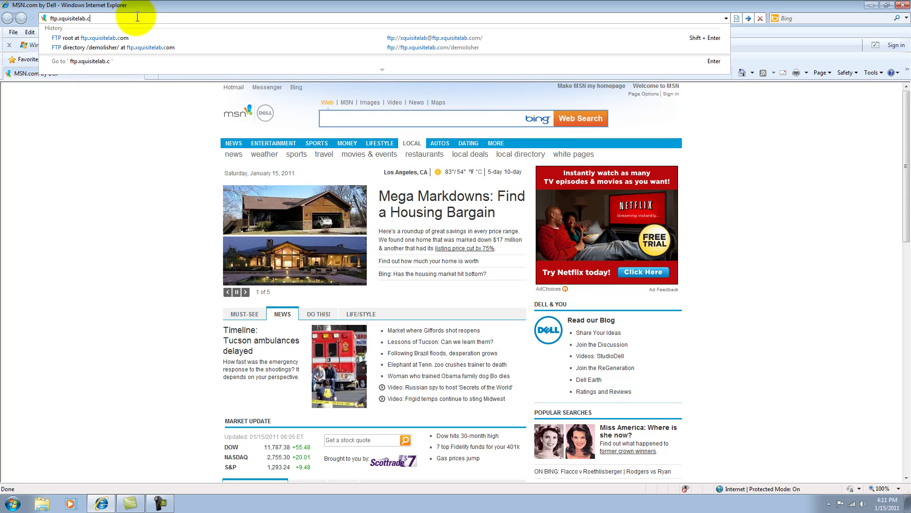
text(om)
key(Return)
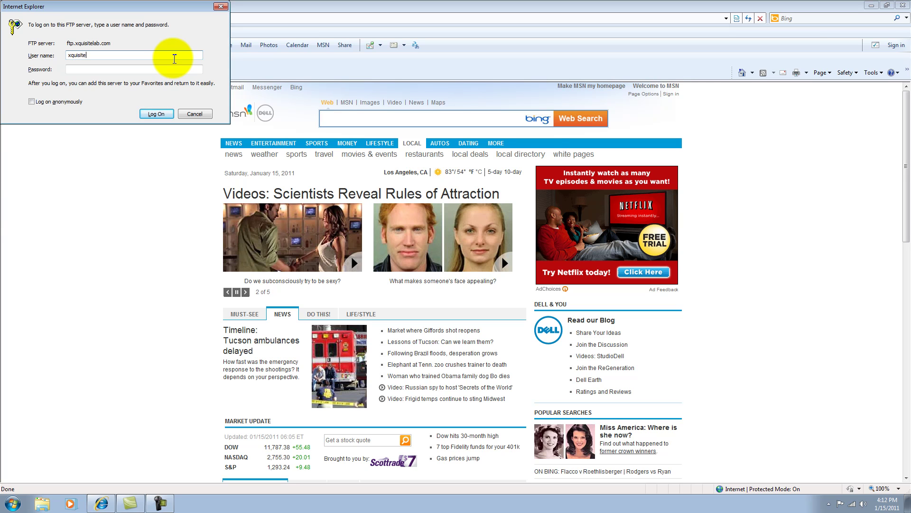
Enter the FTP user name and password and log on to ftp.xquisitelab.com
key(Tab)
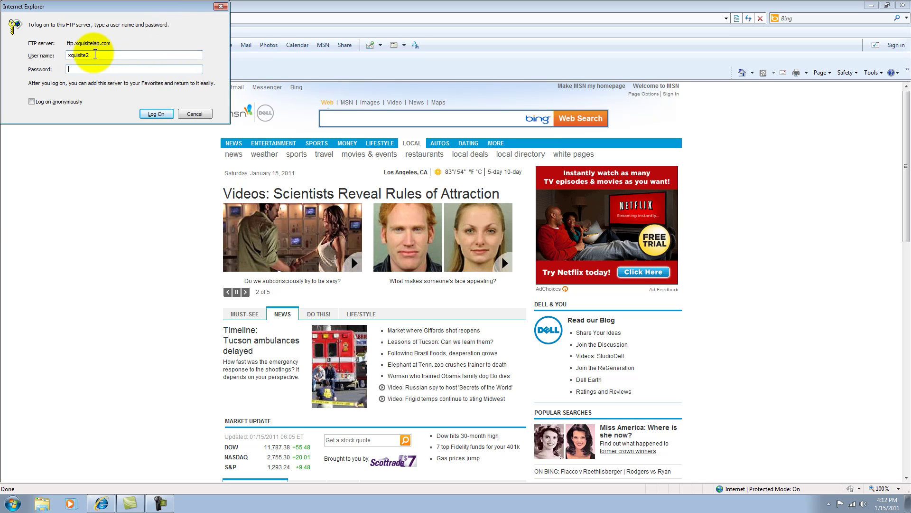
click(86, 56)
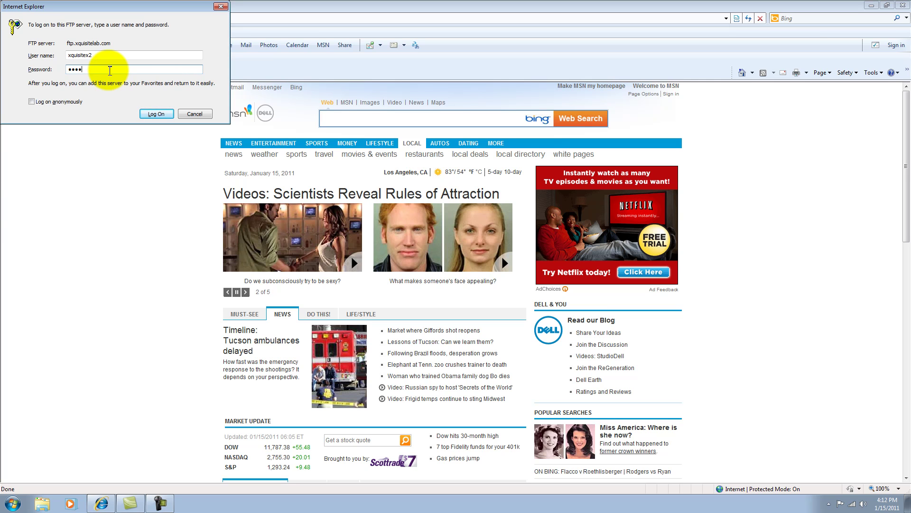
key(BackSpace)
key(BackSpace)
key(BackSpace)
key(BackSpace)
click(153, 117)
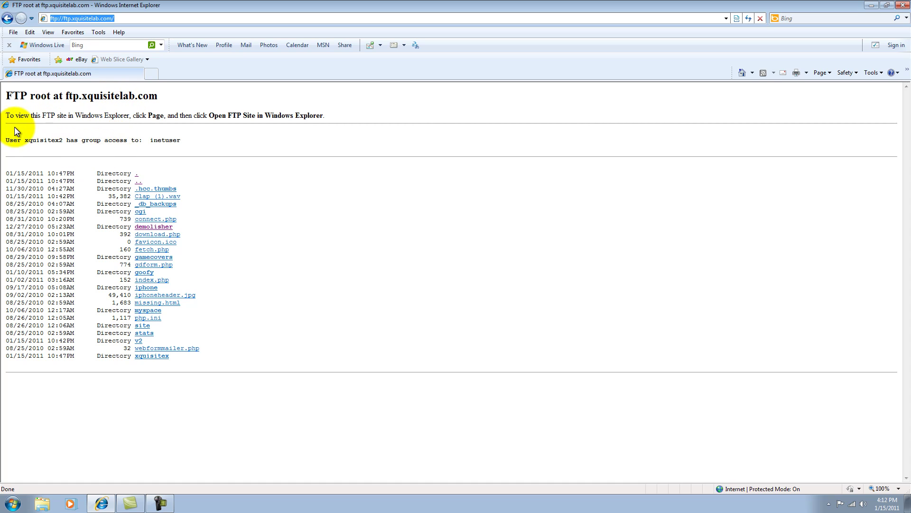
drag(8, 116, 195, 117)
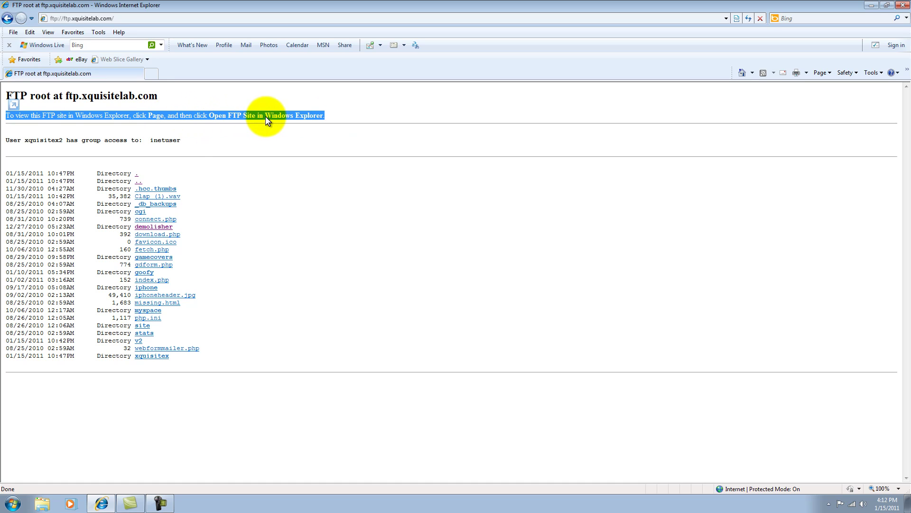
click(342, 116)
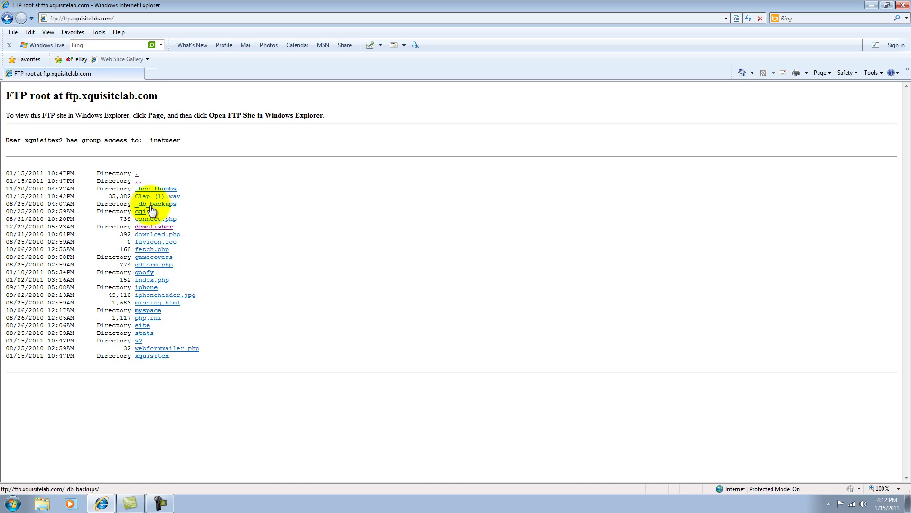
click(145, 259)
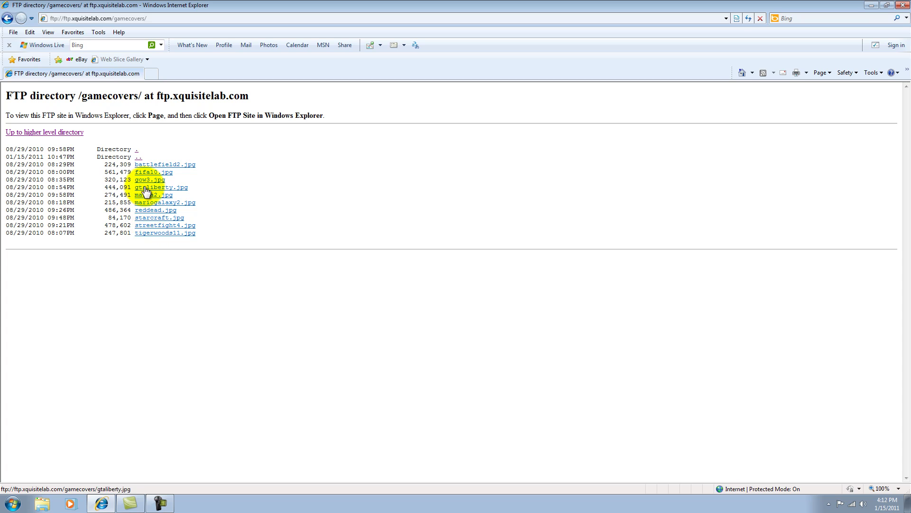
click(155, 165)
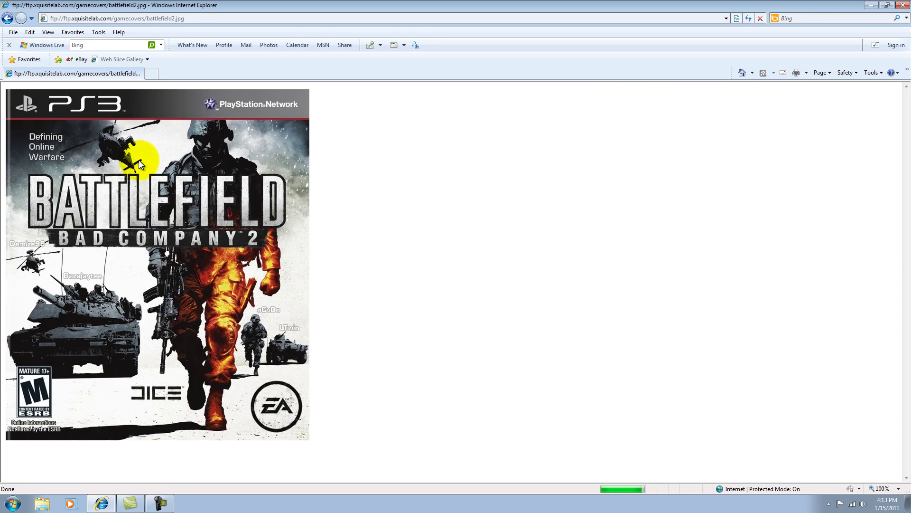
click(5, 19)
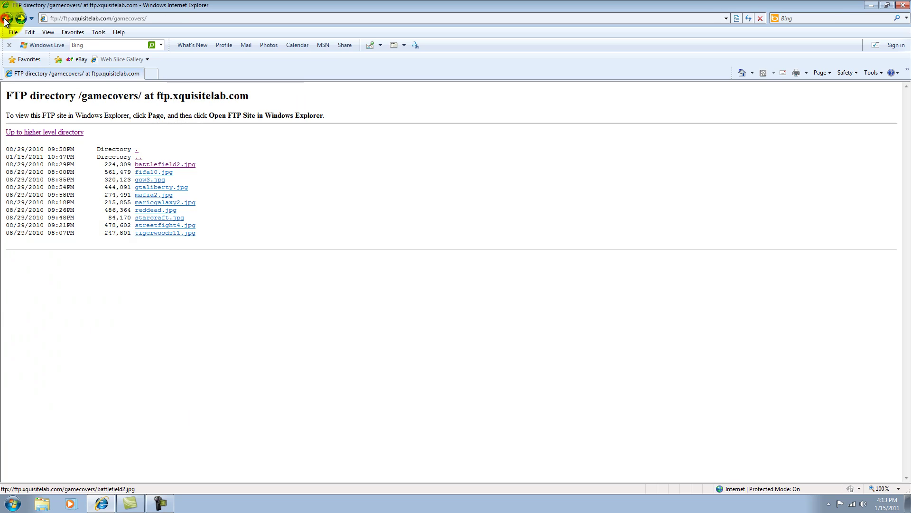
click(6, 19)
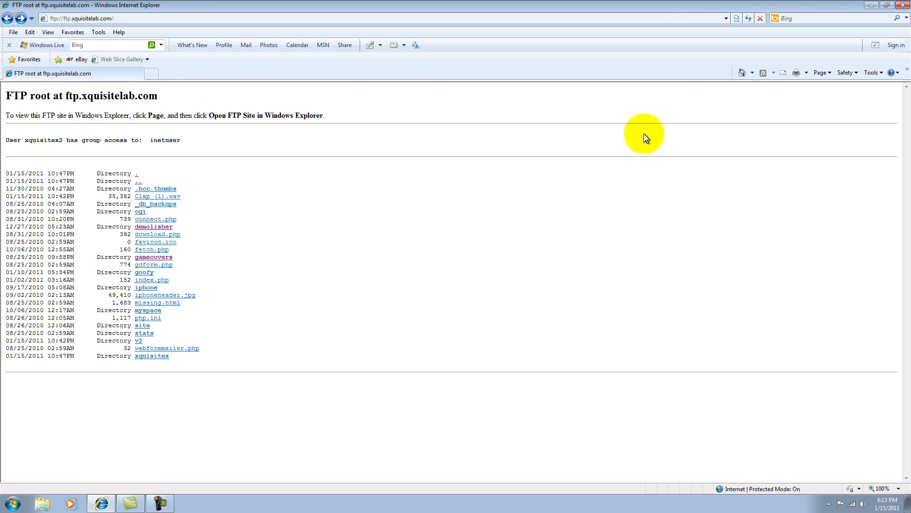
Open the FTP site in Windows Explorer via the Page menu, allow it, and log on
click(829, 70)
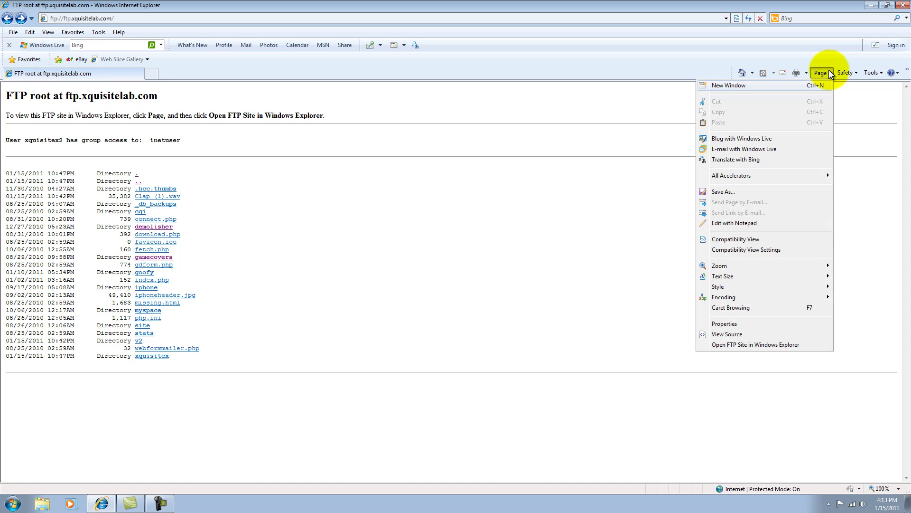
click(729, 344)
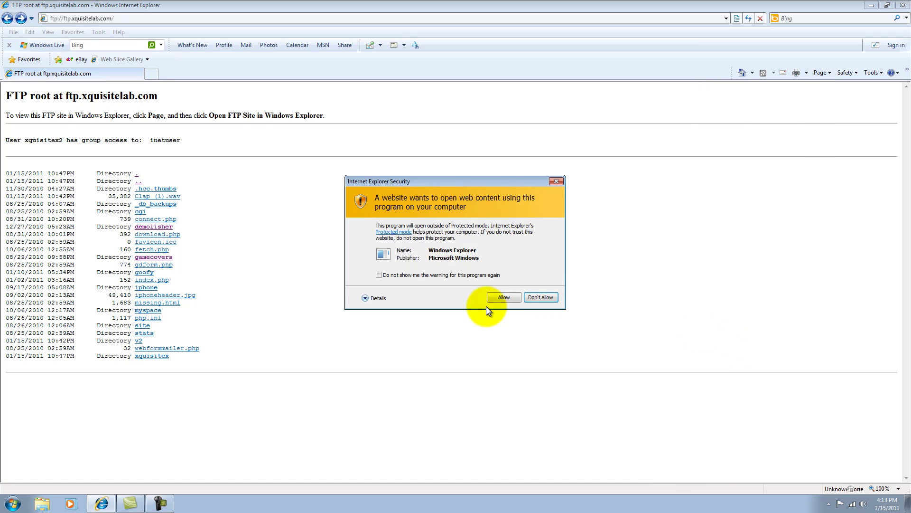
click(497, 298)
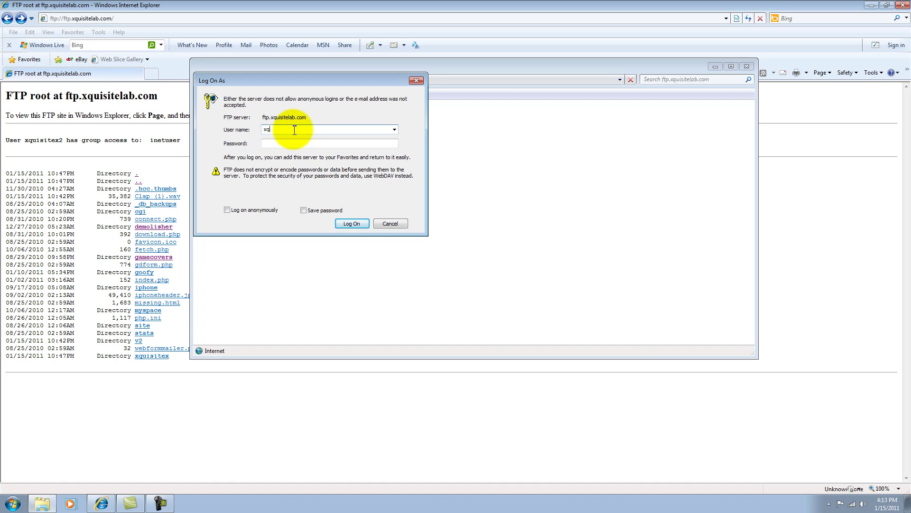
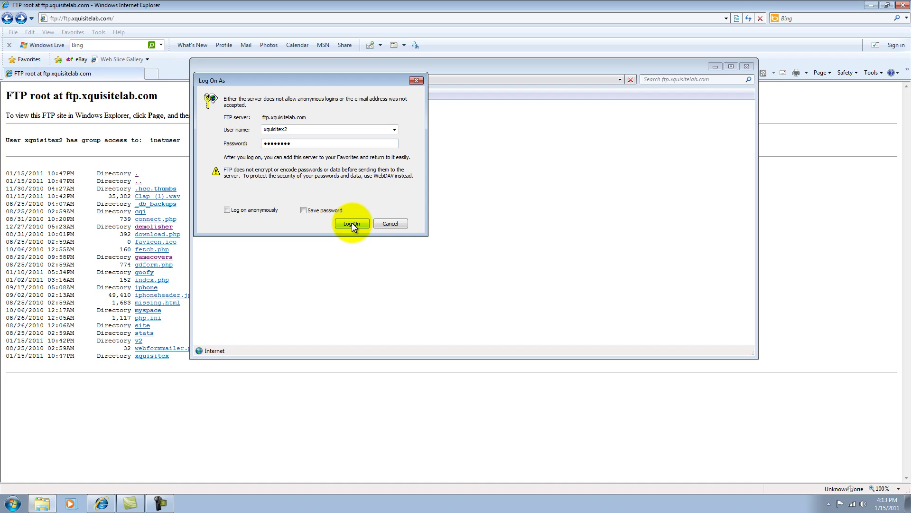
click(352, 223)
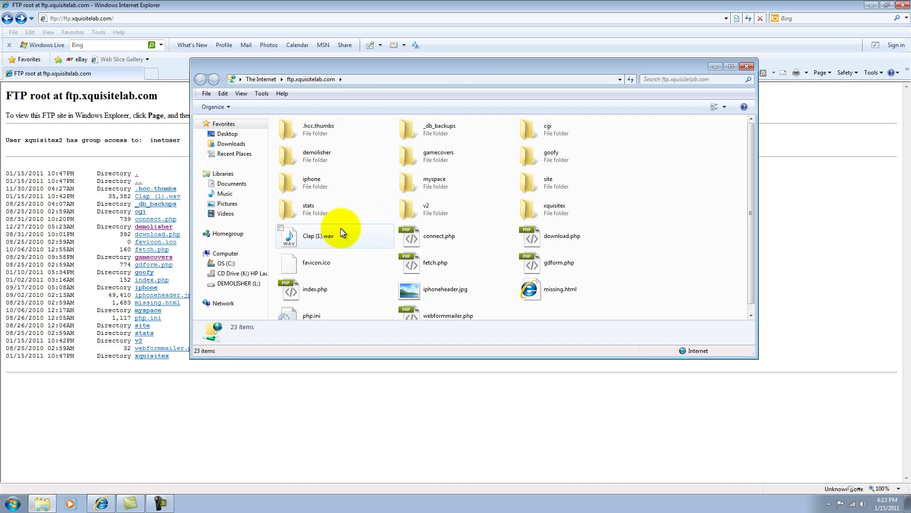
Close Internet Explorer and open the Documents library from the Start menu
scroll(750, 223, down, 1)
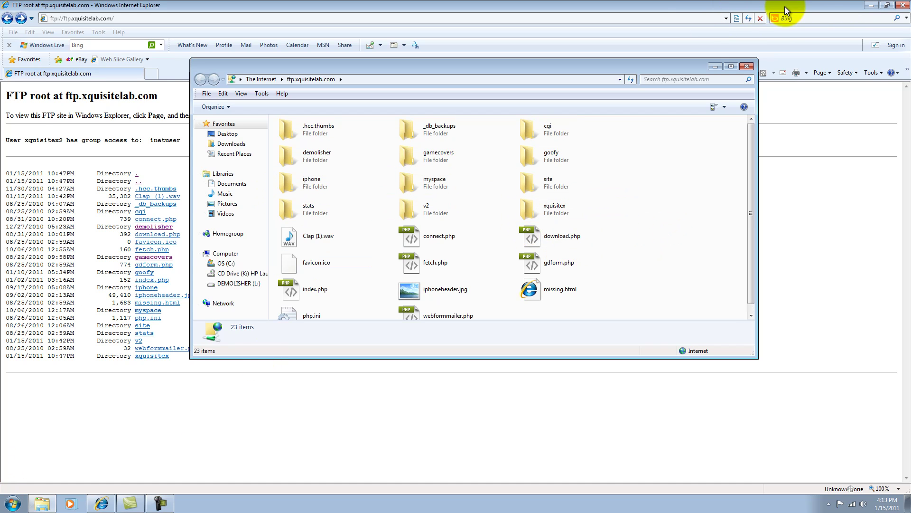
click(900, 6)
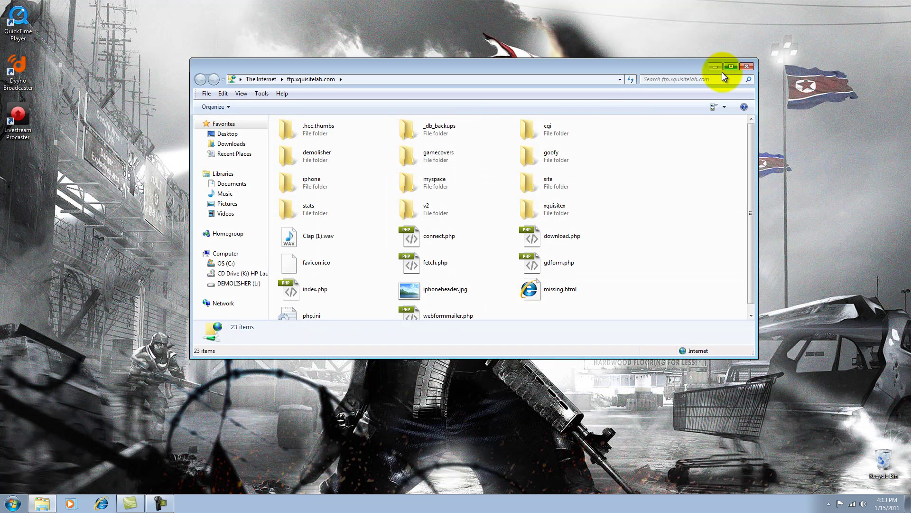
click(13, 506)
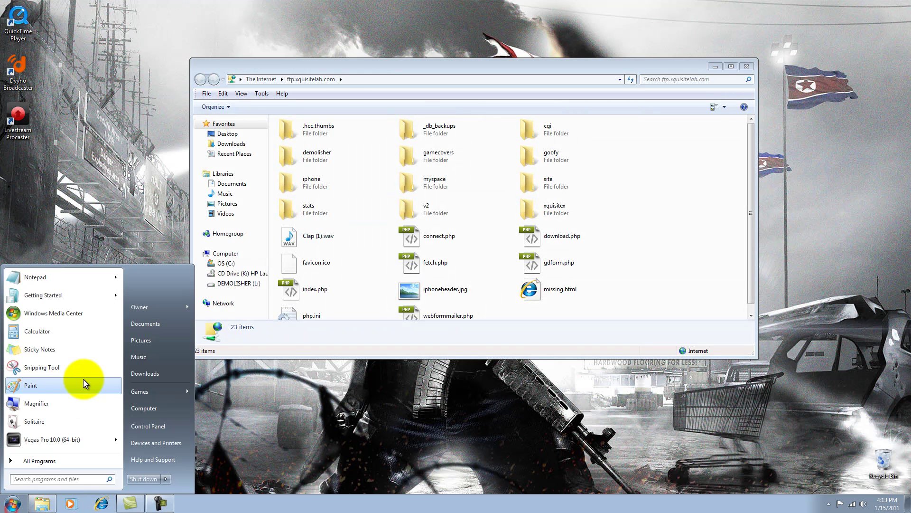
click(149, 327)
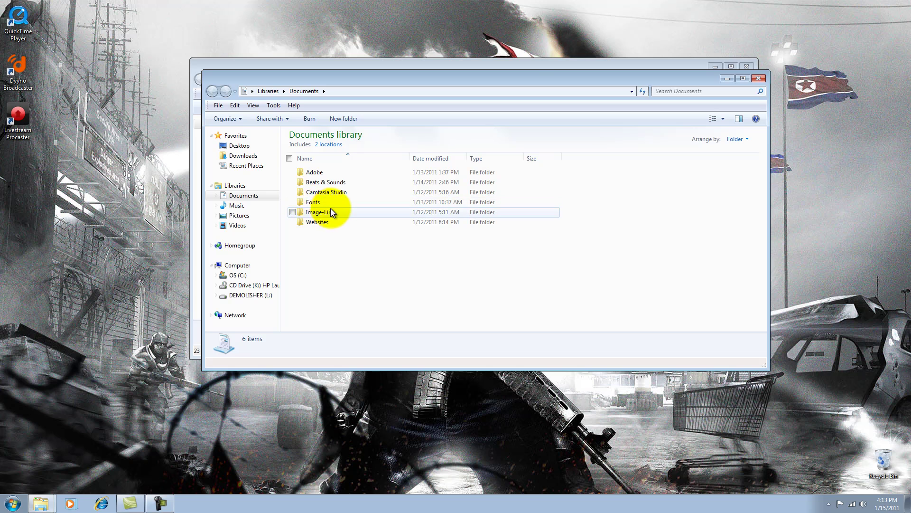
Open Beats & Sounds > Dre3, move its window aside, and select the BD0010 wave file
double_click(324, 184)
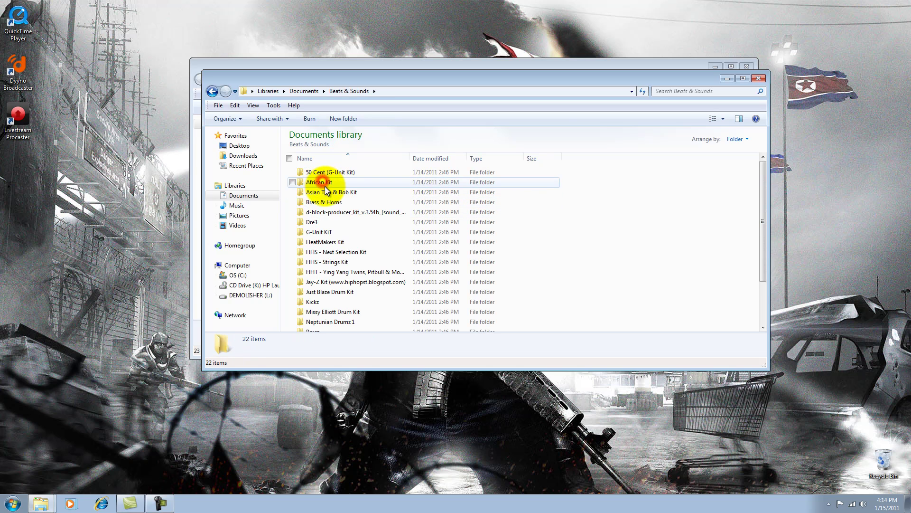
scroll(335, 197, down, 2)
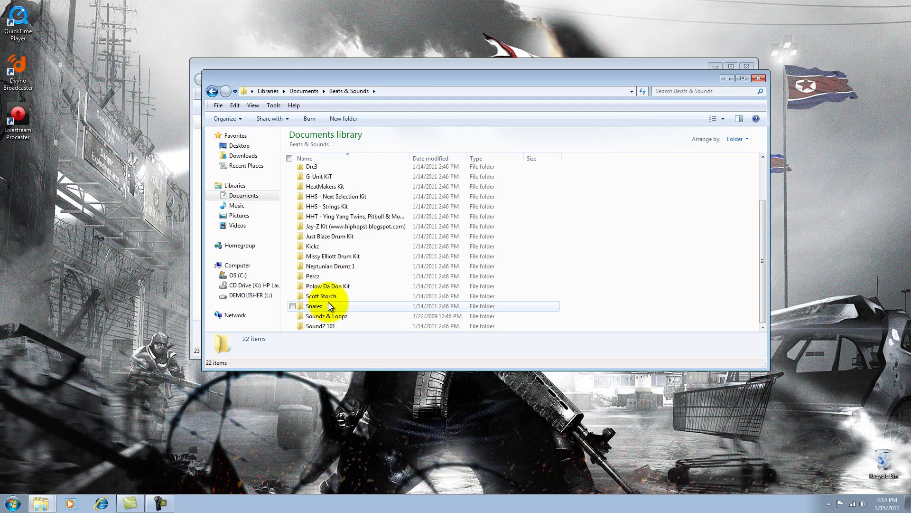
scroll(329, 301, up, 2)
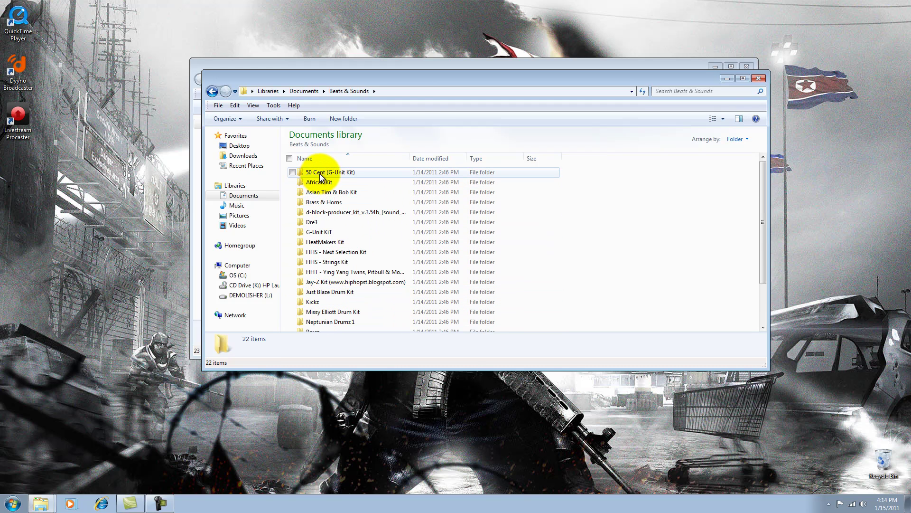
double_click(314, 222)
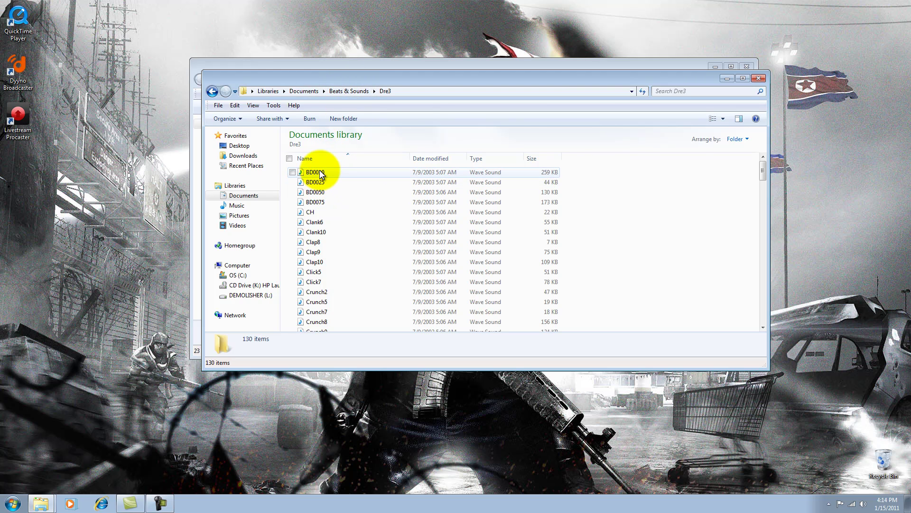
drag(332, 77, 467, 205)
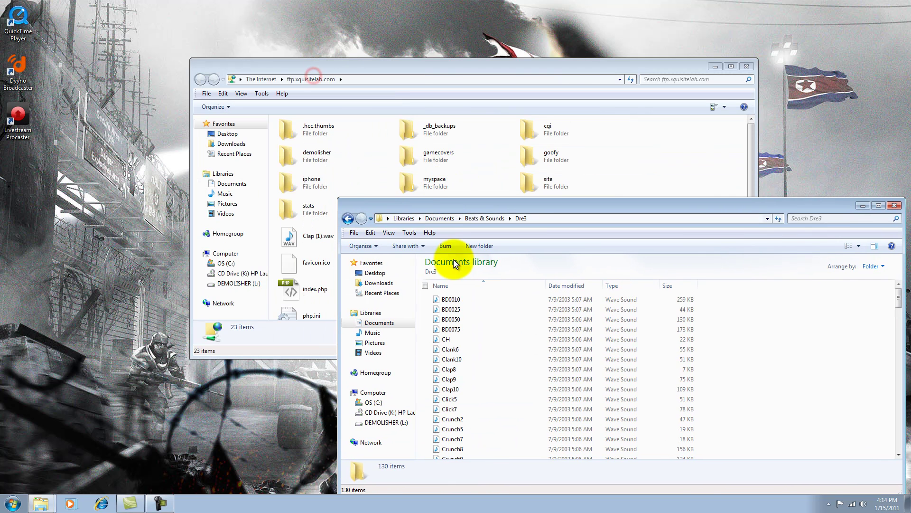
click(452, 301)
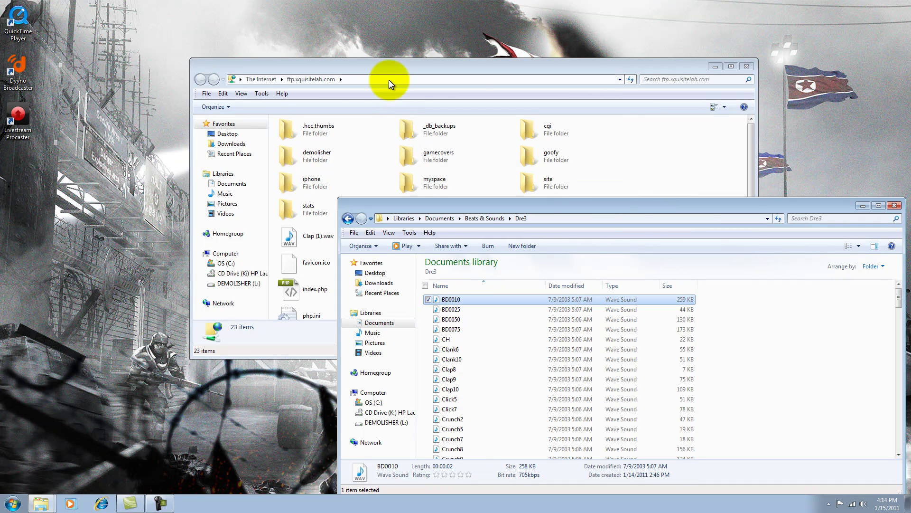
Snap the FTP window to the left half and the Dre3 window to the right half
mouse_move(388, 81)
mouse_down()
mouse_move(198, 34)
mouse_move(10, 20)
mouse_up()
click(565, 200)
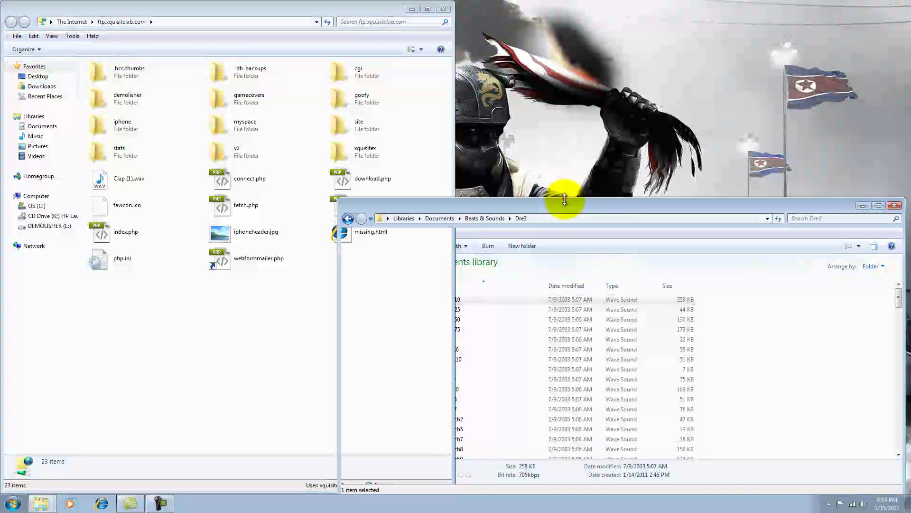
drag(564, 199, 909, 145)
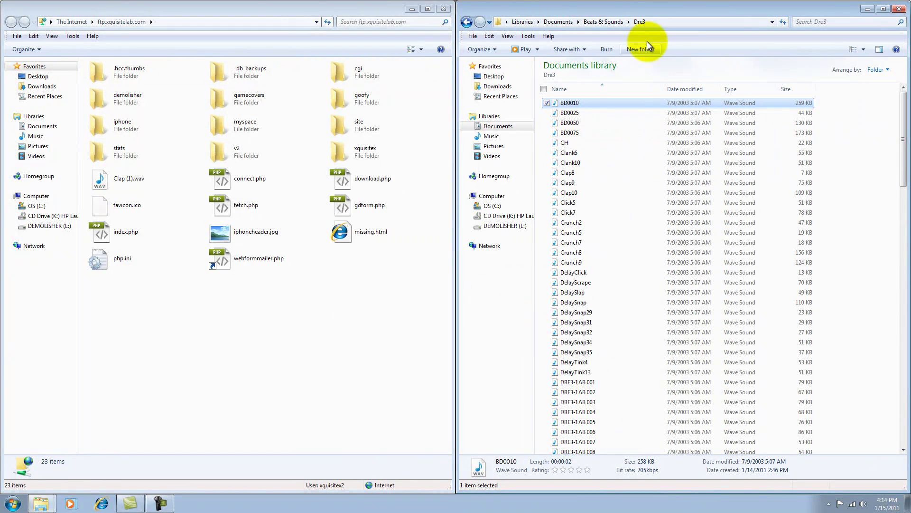
drag(644, 10, 909, 61)
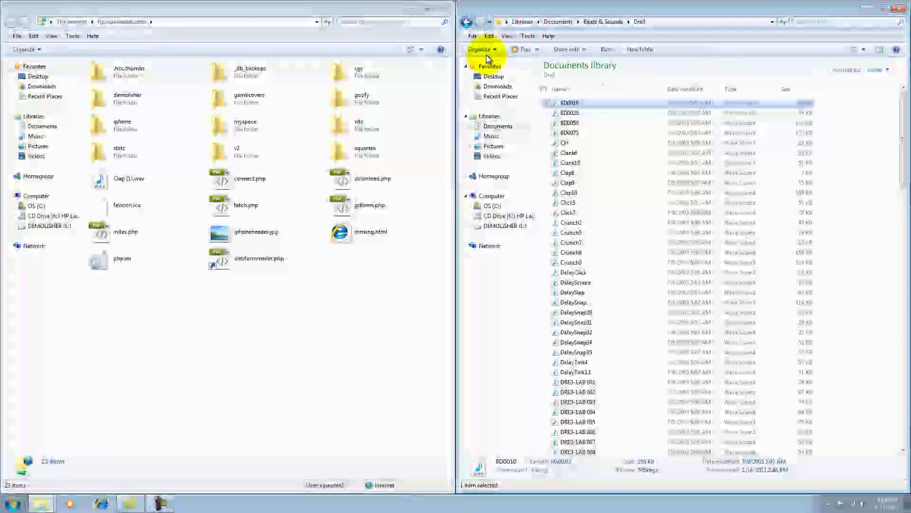
drag(509, 7, 388, 2)
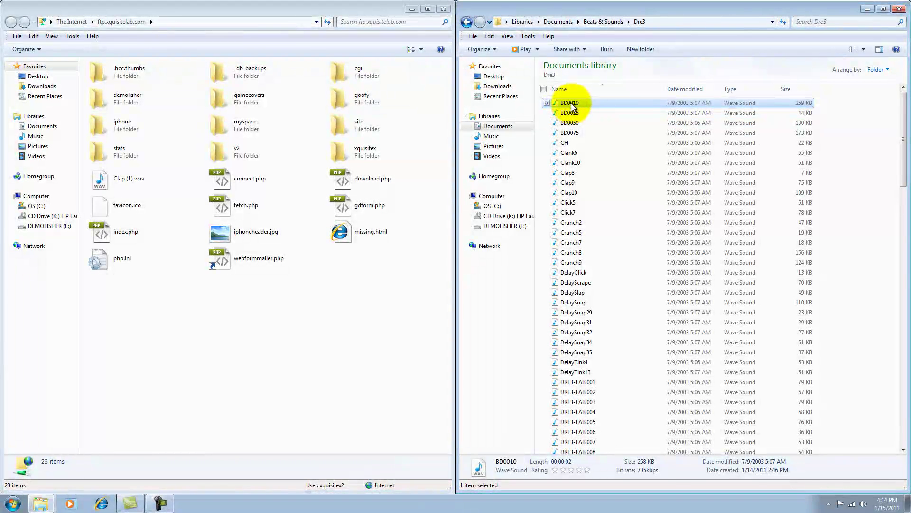
Paste BD0010.wav into the FTP site root, copy its file name, and close Dre3
click(331, 286)
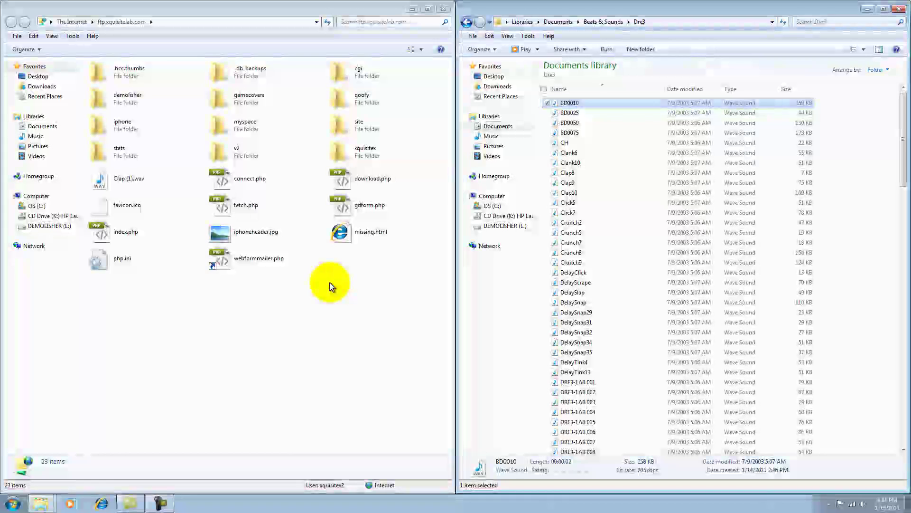
key(ctrl+v)
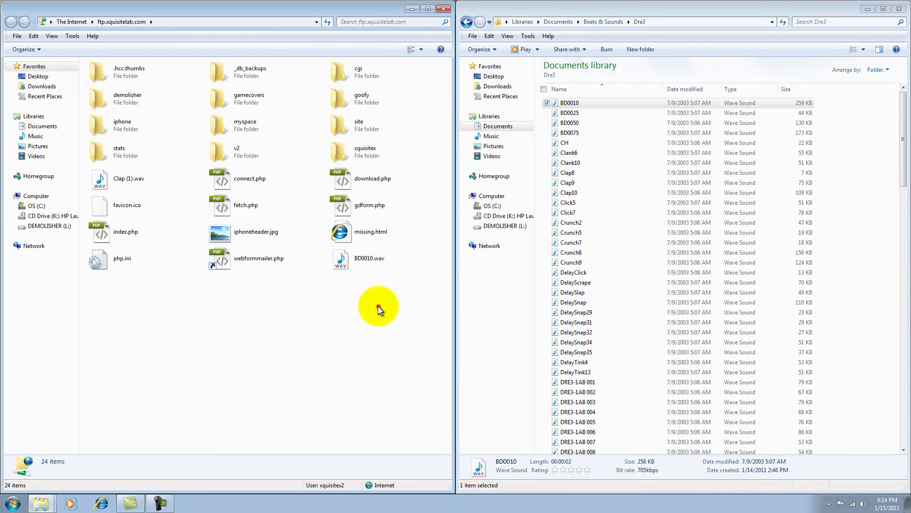
right_click(363, 262)
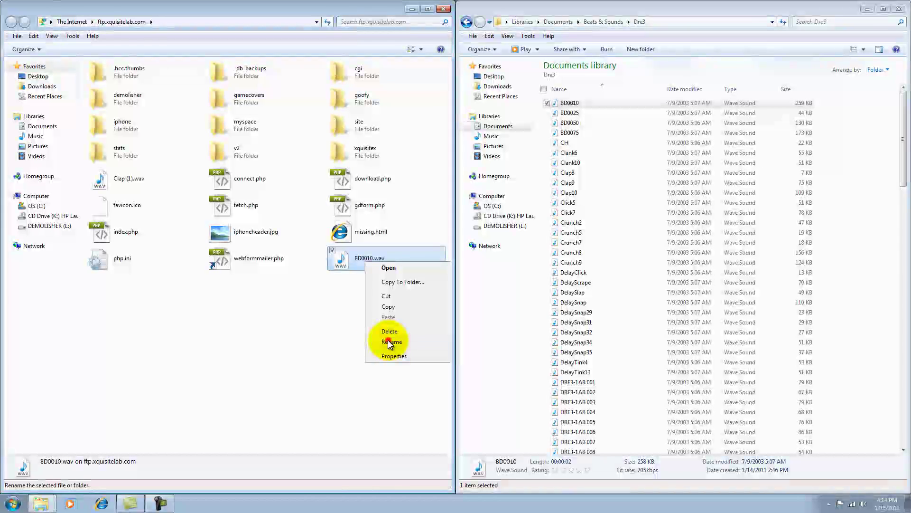
click(388, 340)
double_click(364, 261)
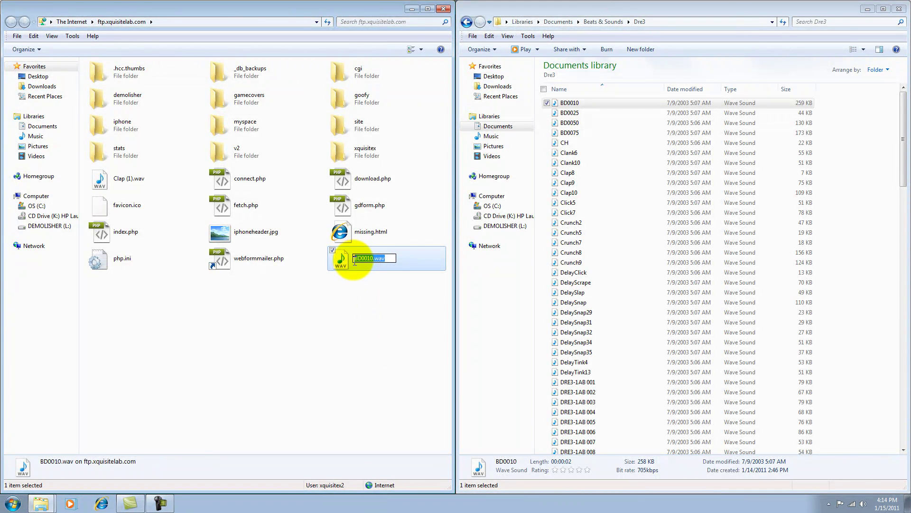
right_click(364, 261)
click(382, 288)
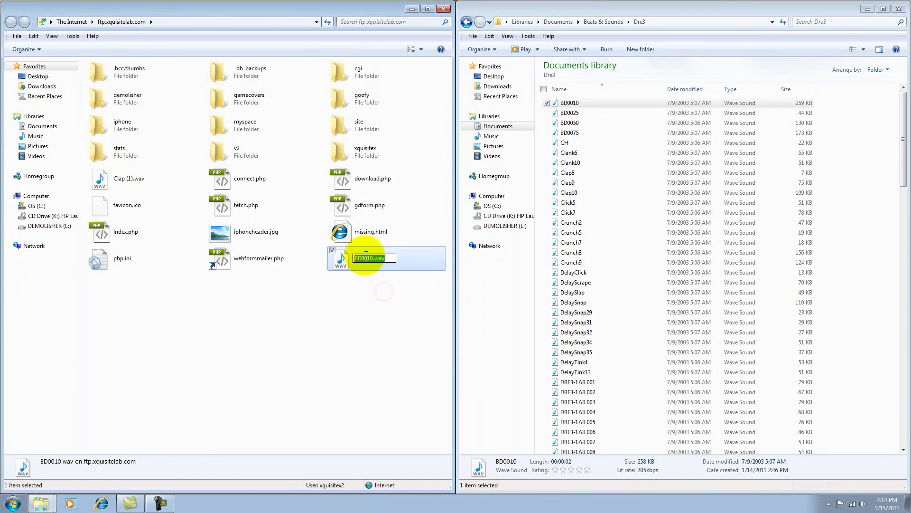
click(382, 289)
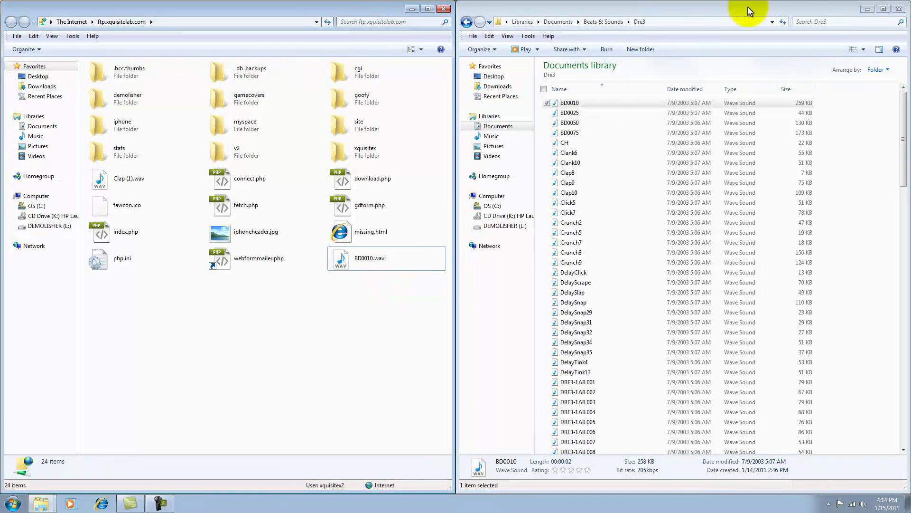
click(899, 9)
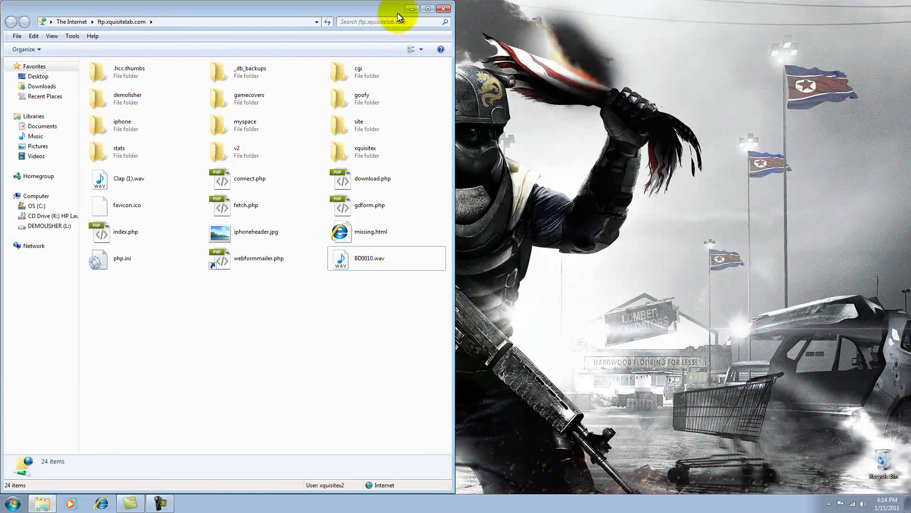
Minimize the FTP folder window and bring Internet Explorer up on the MSN.com by Dell page
click(411, 9)
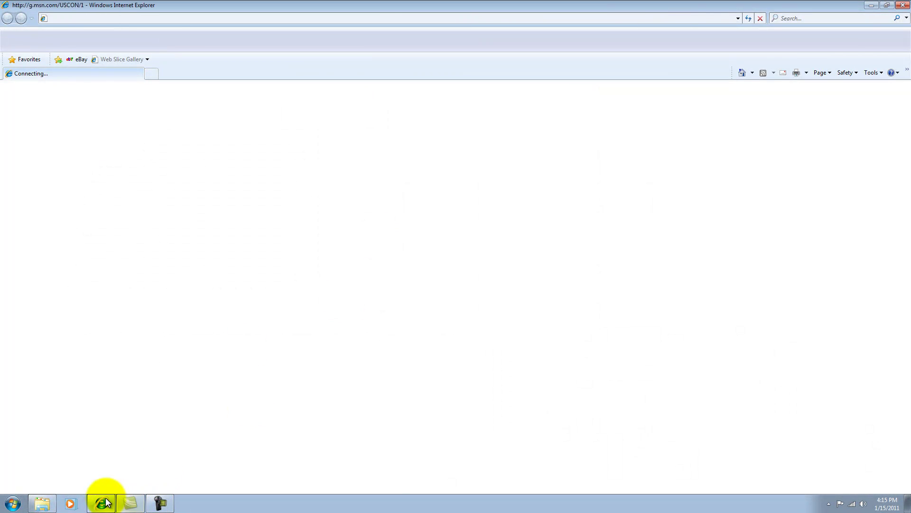
click(872, 6)
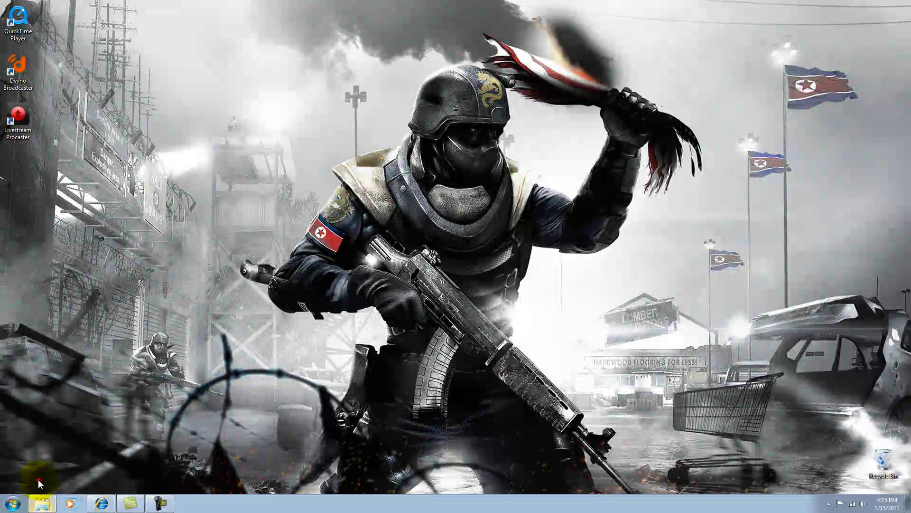
click(42, 504)
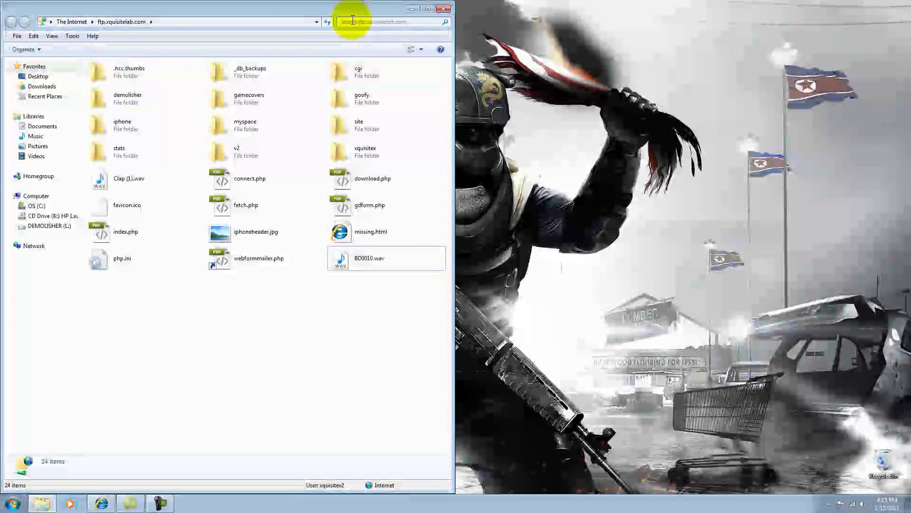
click(411, 9)
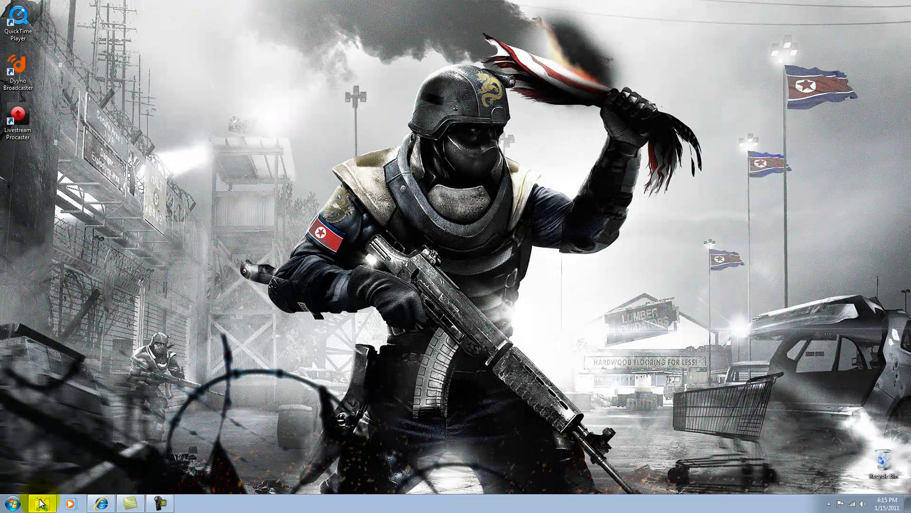
click(101, 503)
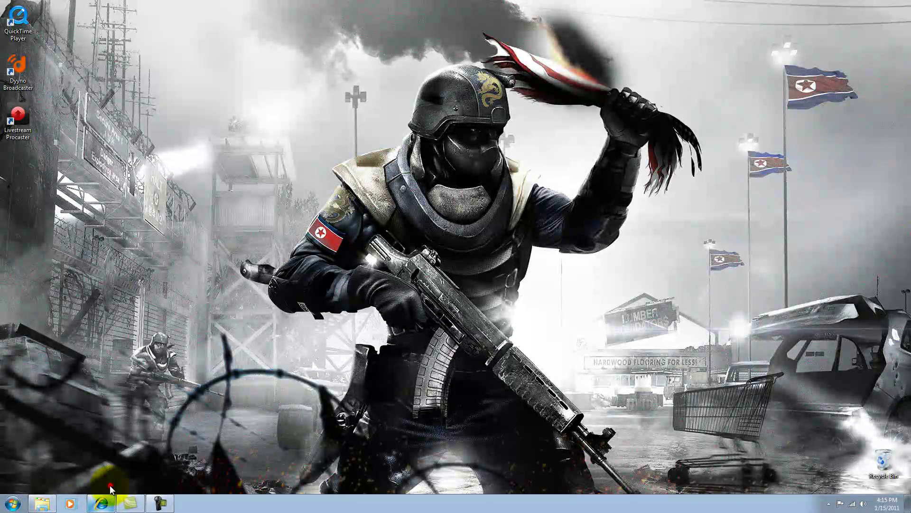
Go to xquisitelab.com/BD0010.wav so the uploaded sound plays in a media player
click(201, 18)
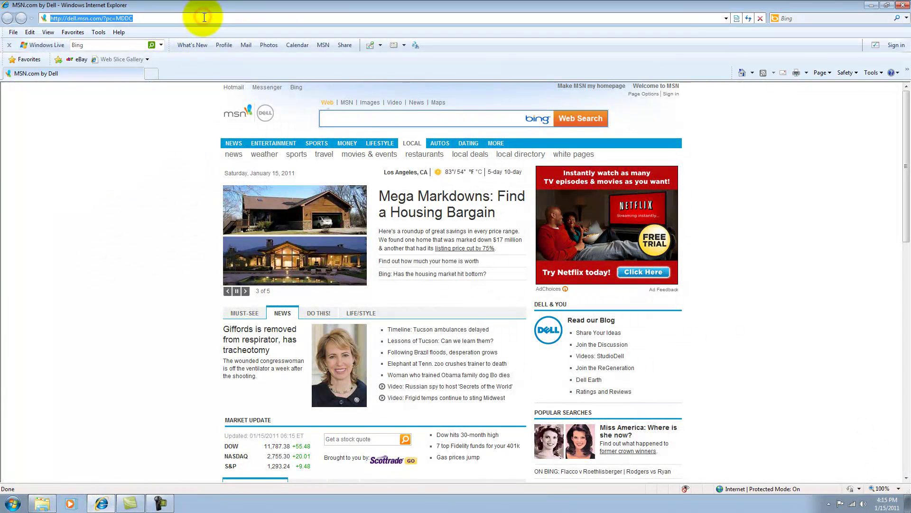
text(xquisitelab.com)
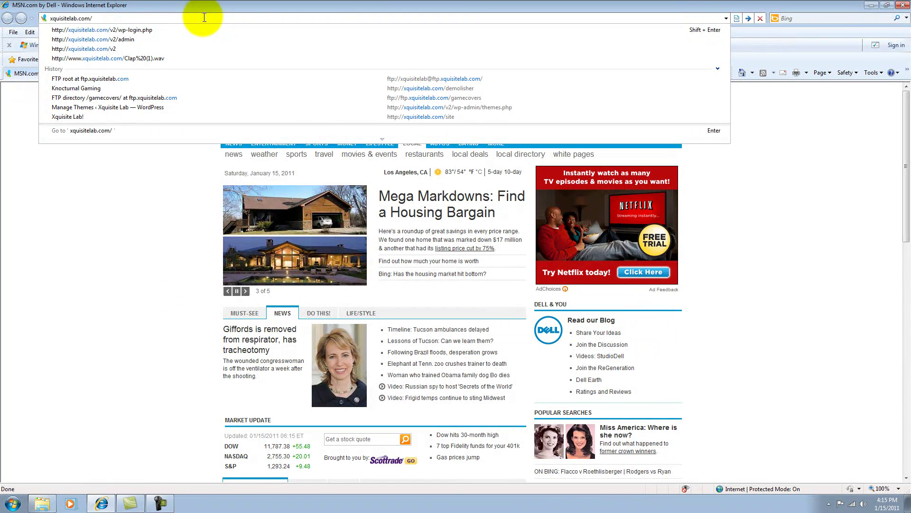
text(/)
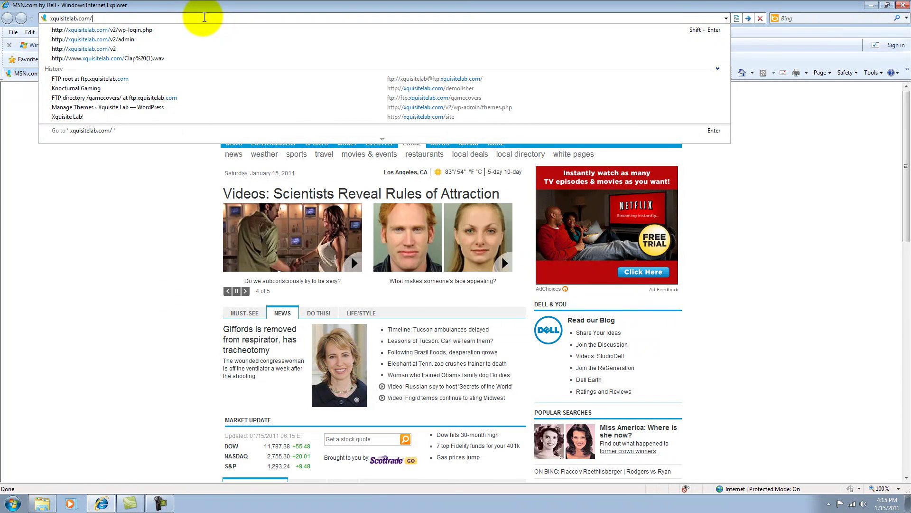
text(BD0010.wav)
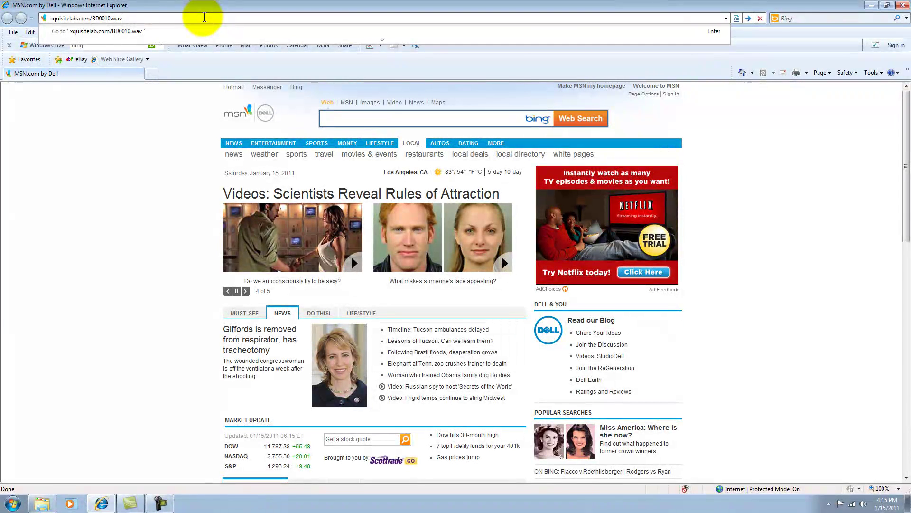
key(Return)
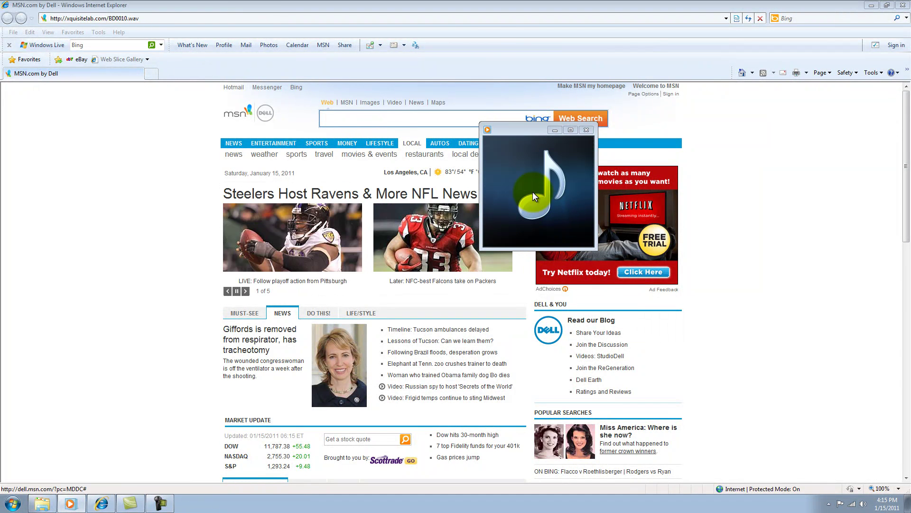
Close the media player window and then the Internet Explorer window
click(586, 130)
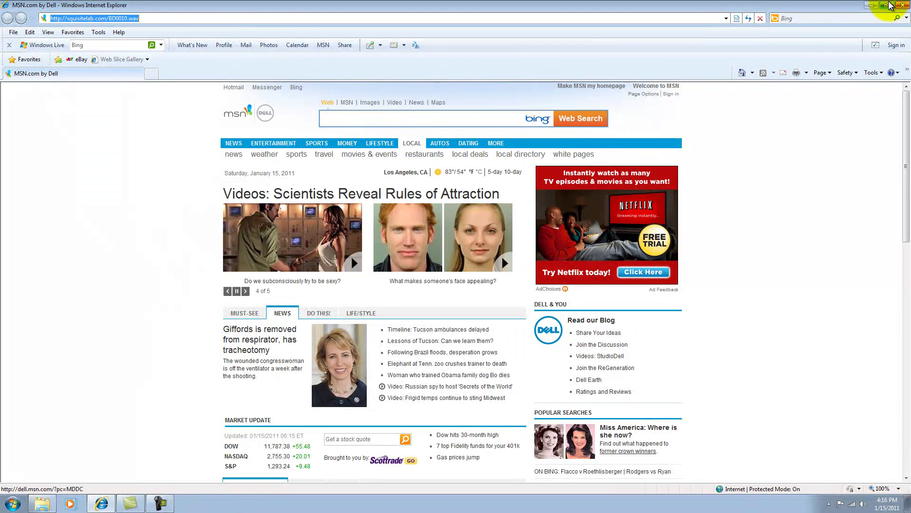
click(902, 6)
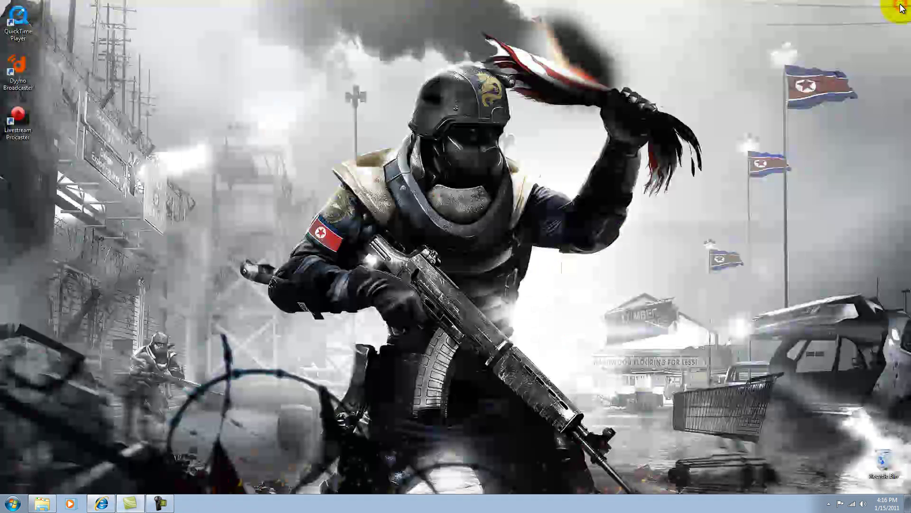